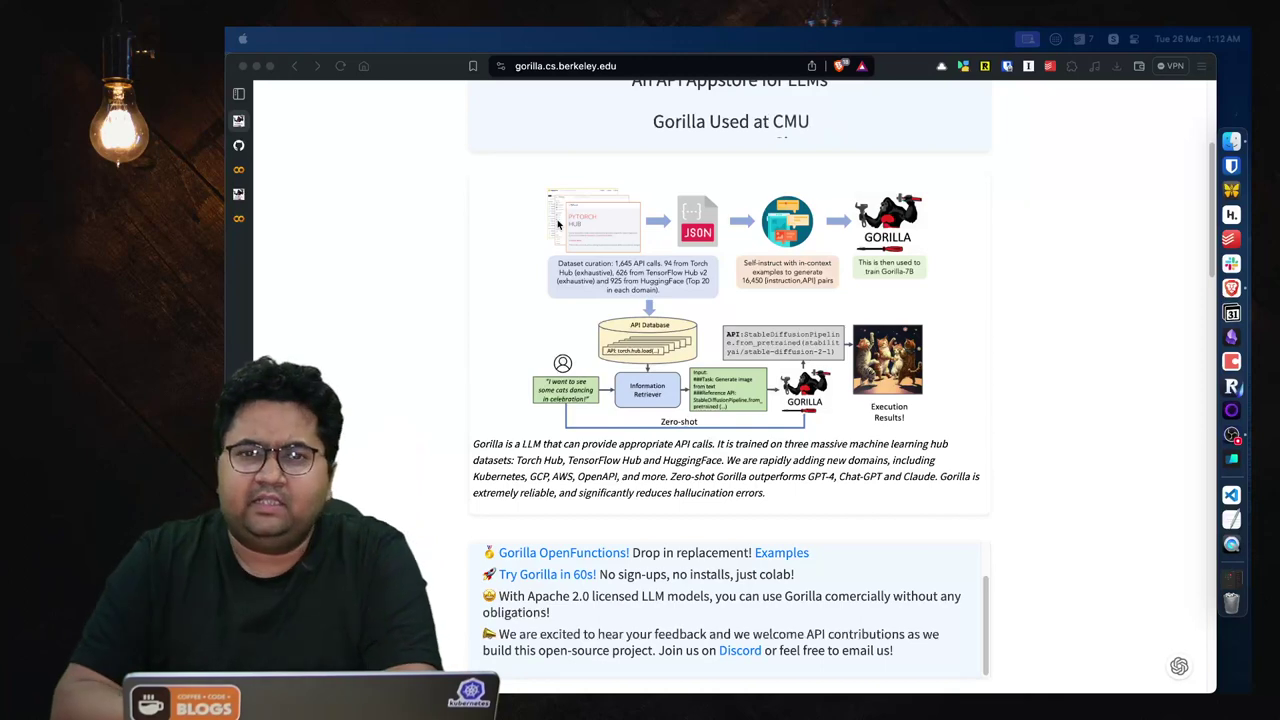
# Review the Gorilla project page's overview diagram, OpenFunctions links, and CLI and Spotlight Search sections
pyautogui.scroll(5, 558, 224)
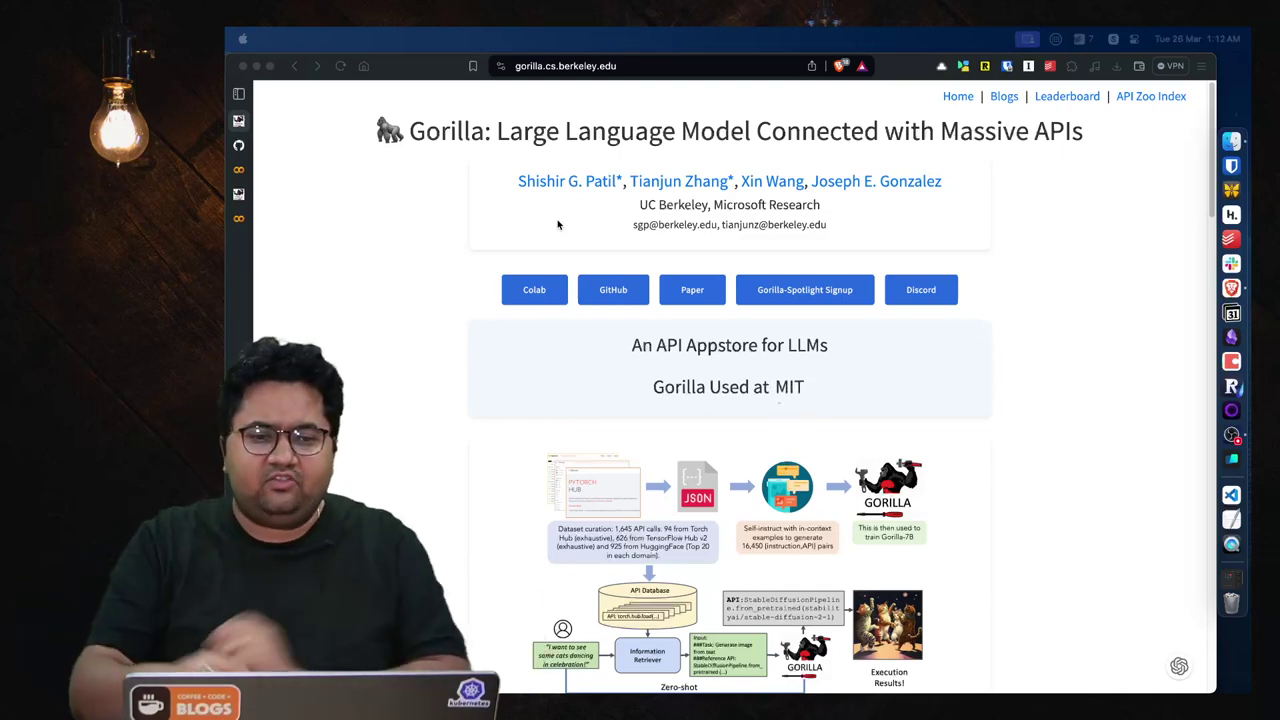
pyautogui.scroll(-1, 419, 277)
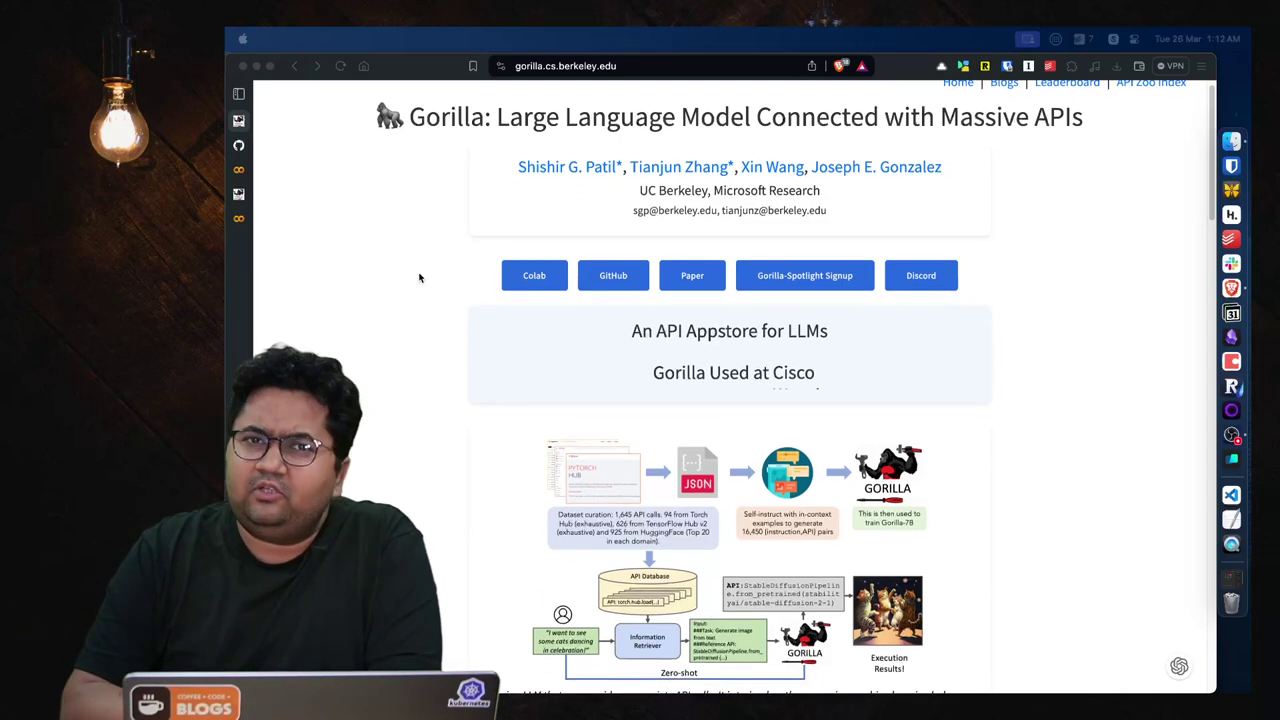
pyautogui.scroll(1, 419, 277)
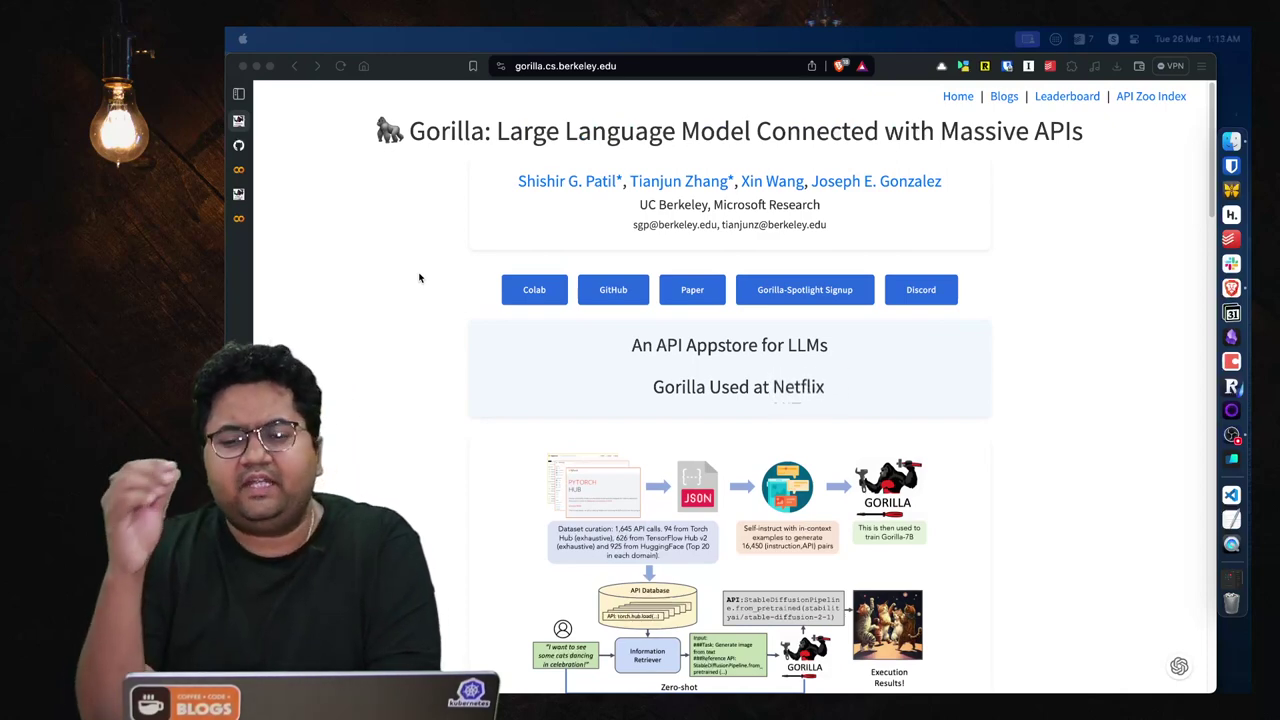
pyautogui.scroll(-5, 419, 277)
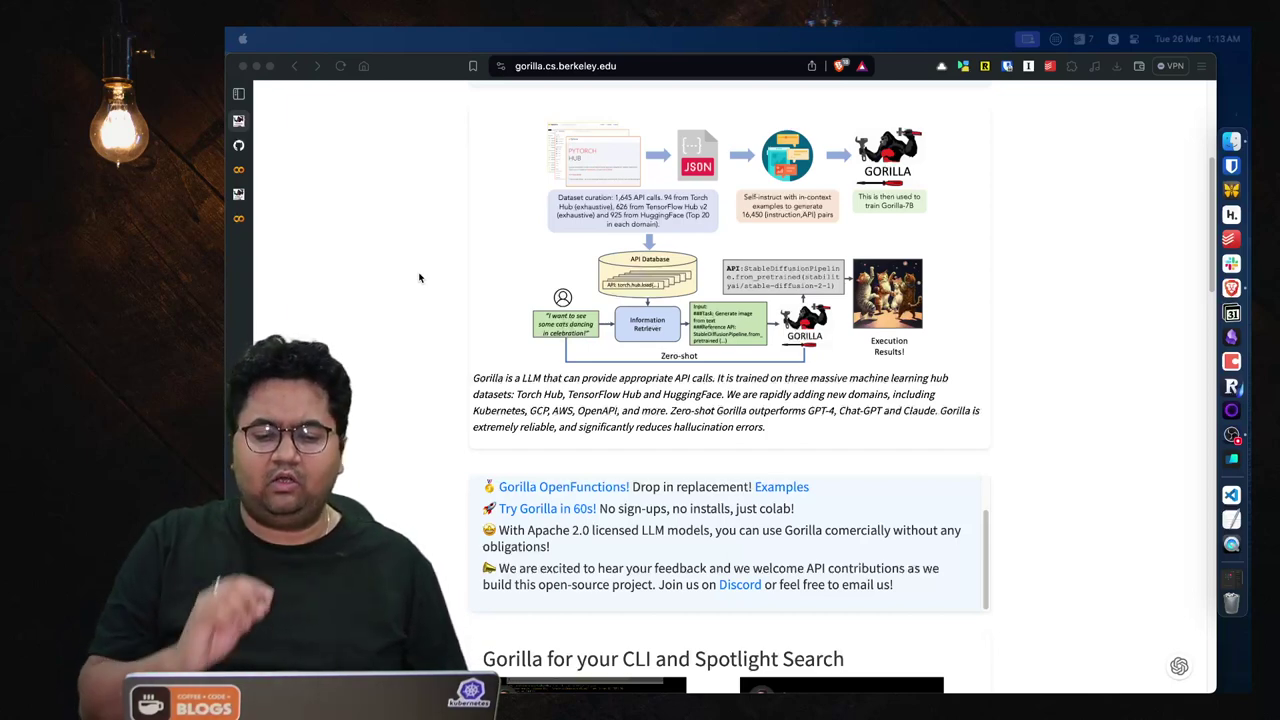
pyautogui.scroll(-5, 419, 278)
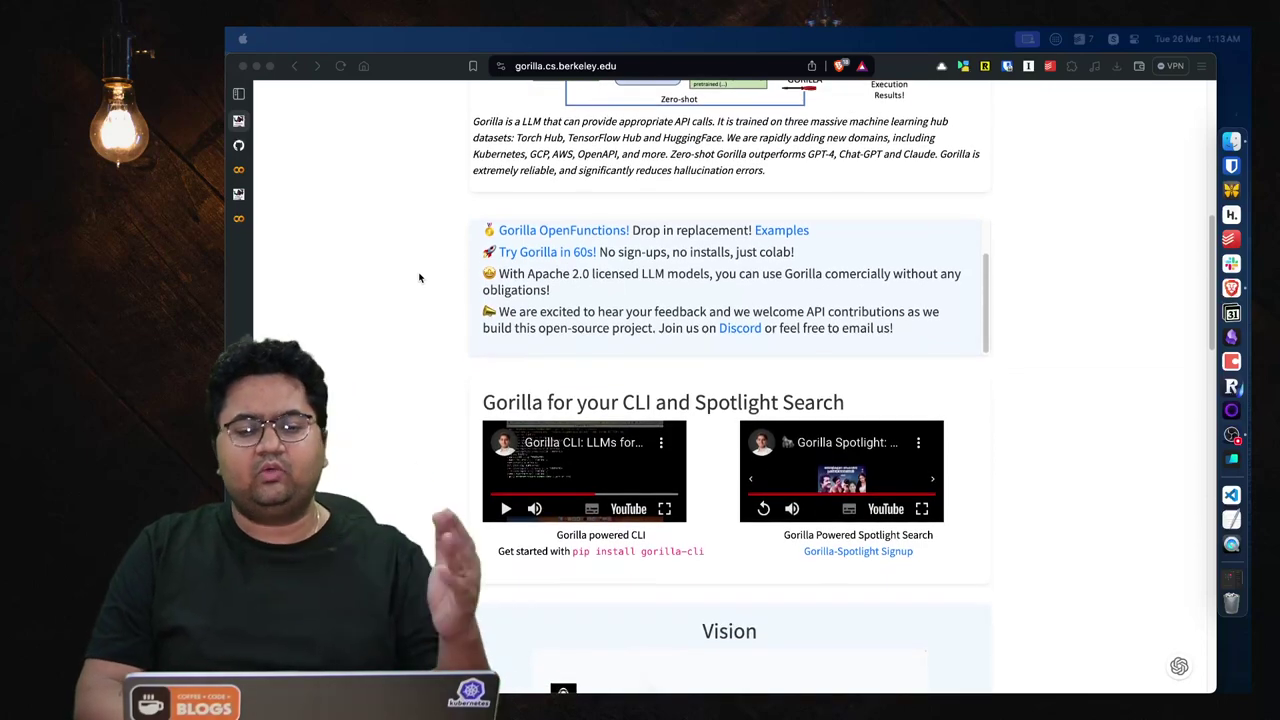
pyautogui.scroll(-6, 419, 278)
pyautogui.scroll(9, 419, 278)
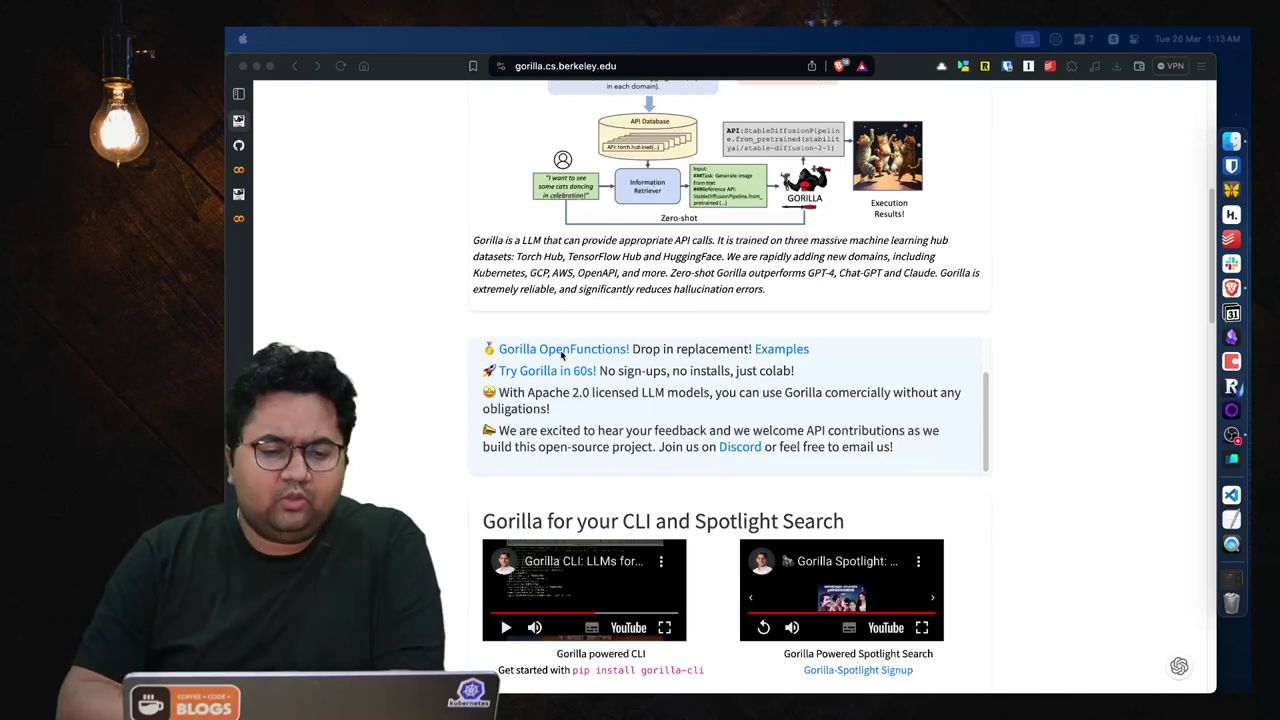
pyautogui.scroll(-6, 549, 380)
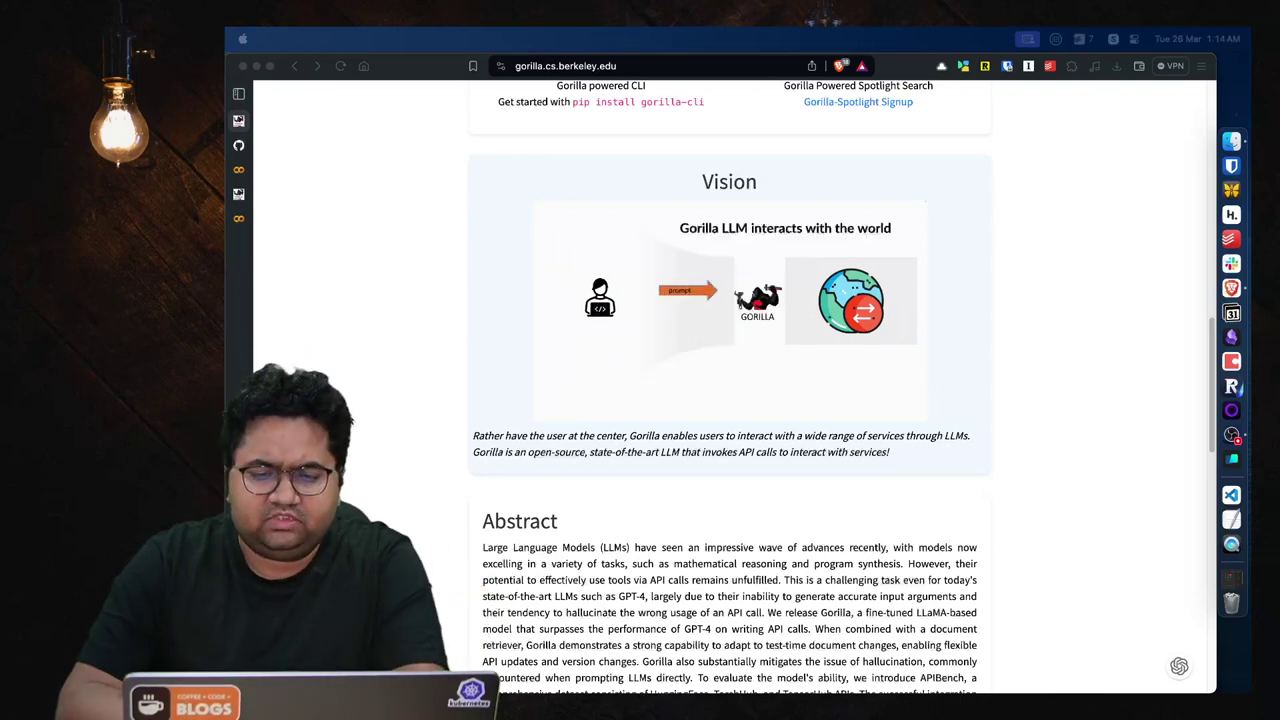
# Read the Gorilla page's abstract and examine the example comparing API calls generated by GPT-4, Claude and Gorilla
pyautogui.scroll(-4, 486, 542)
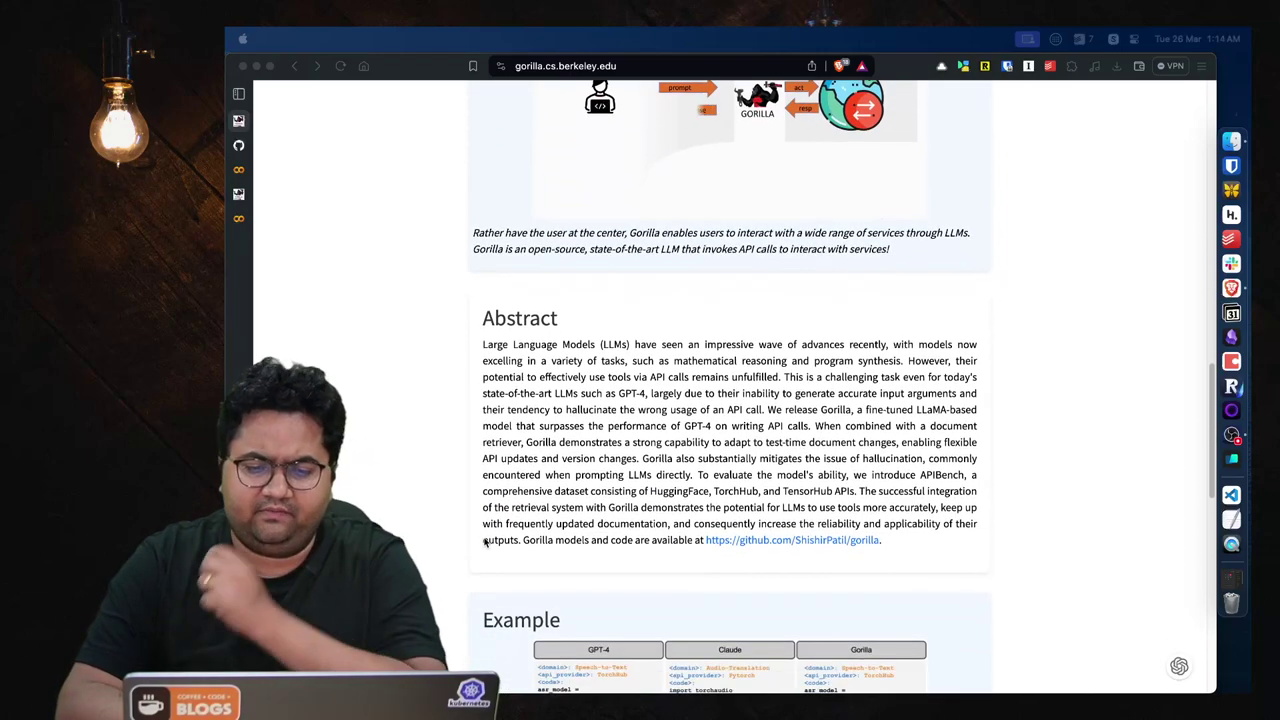
pyautogui.scroll(-7, 486, 542)
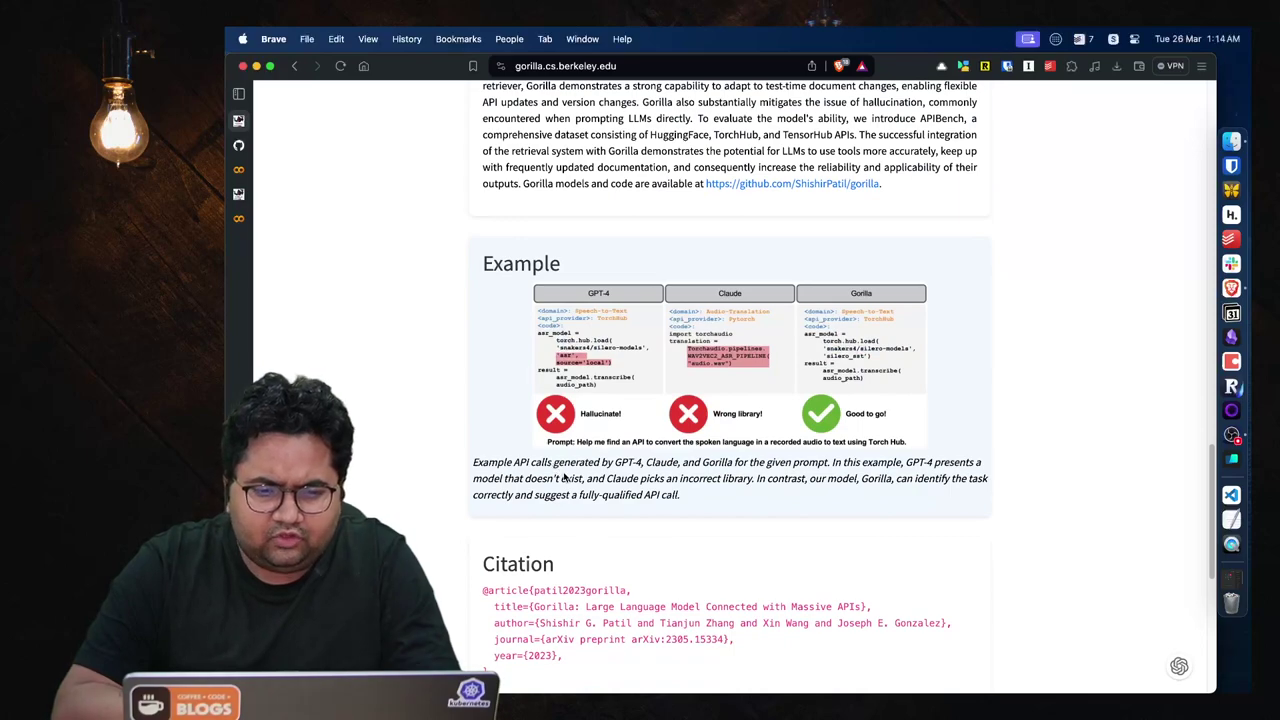
pyautogui.scroll(5, 560, 474)
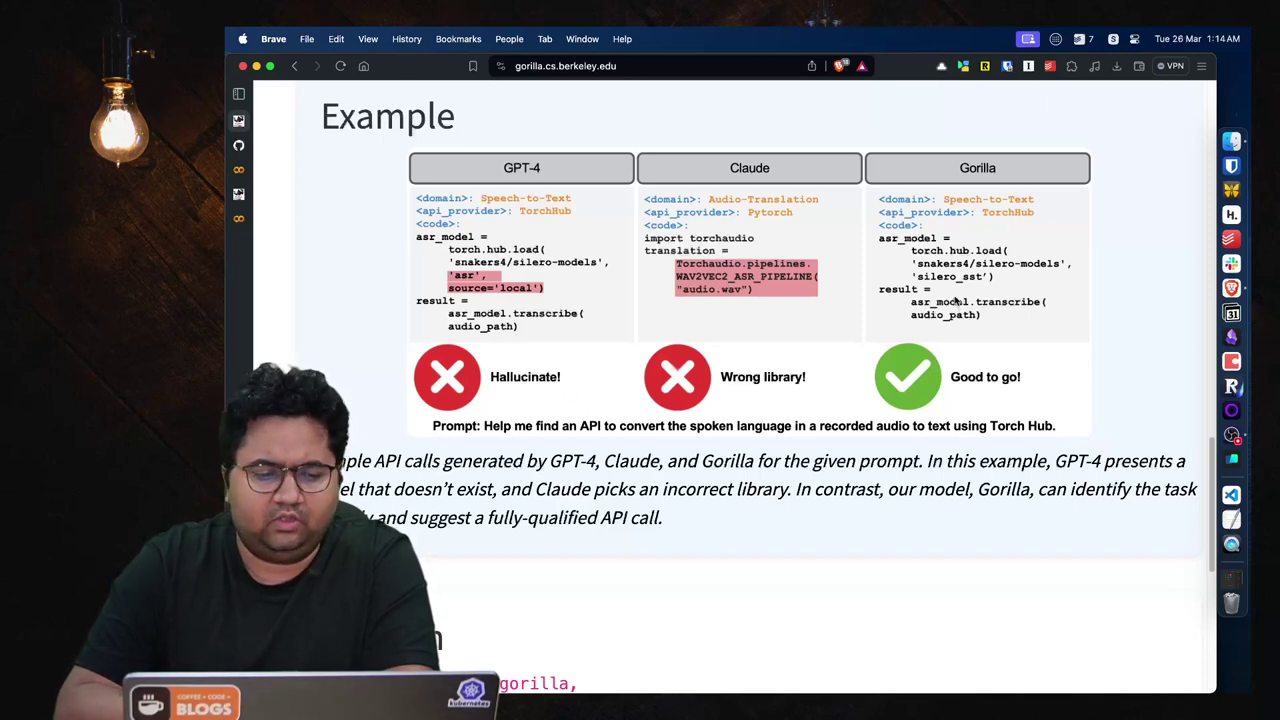
pyautogui.scroll(-3, 953, 302)
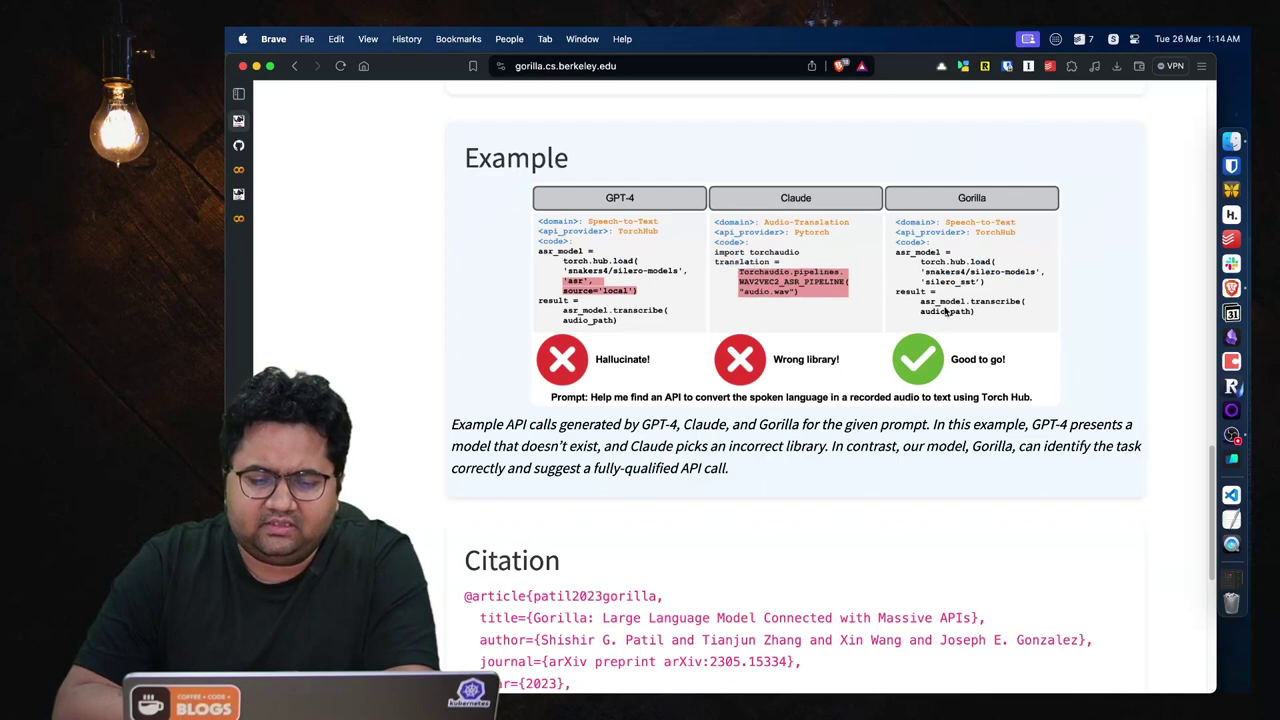
pyautogui.scroll(-5, 946, 311)
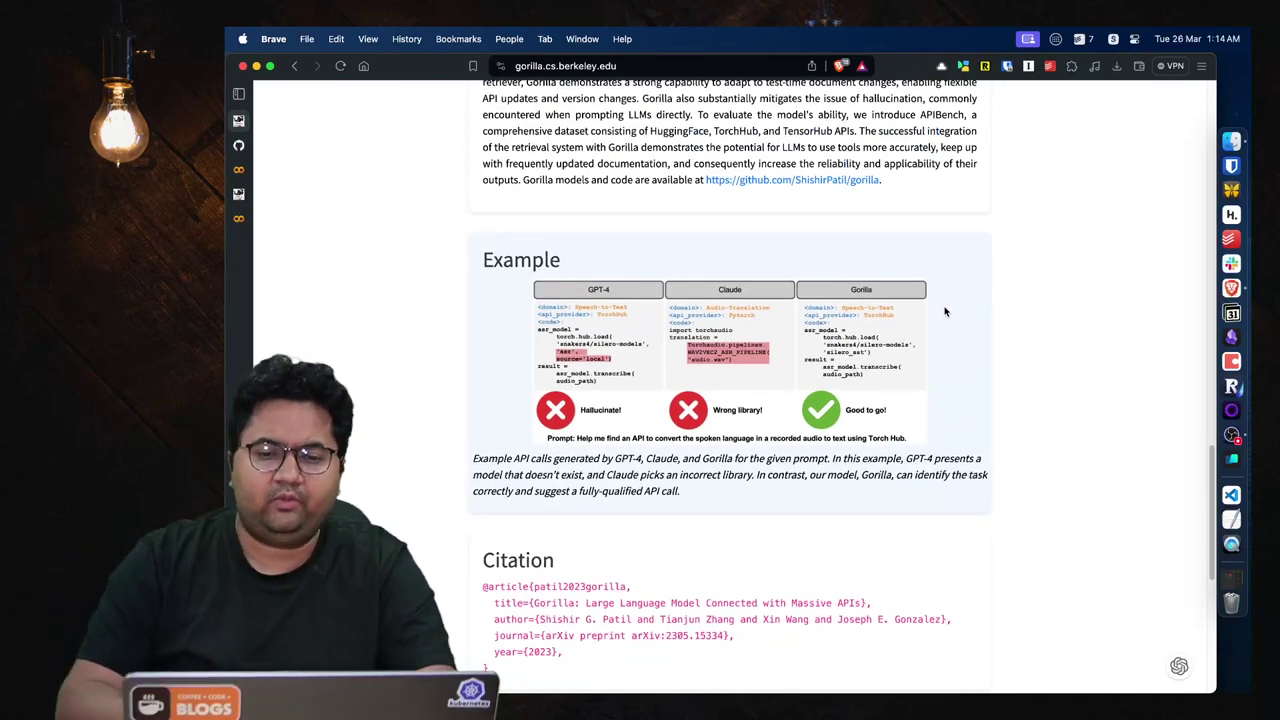
pyautogui.scroll(6, 885, 225)
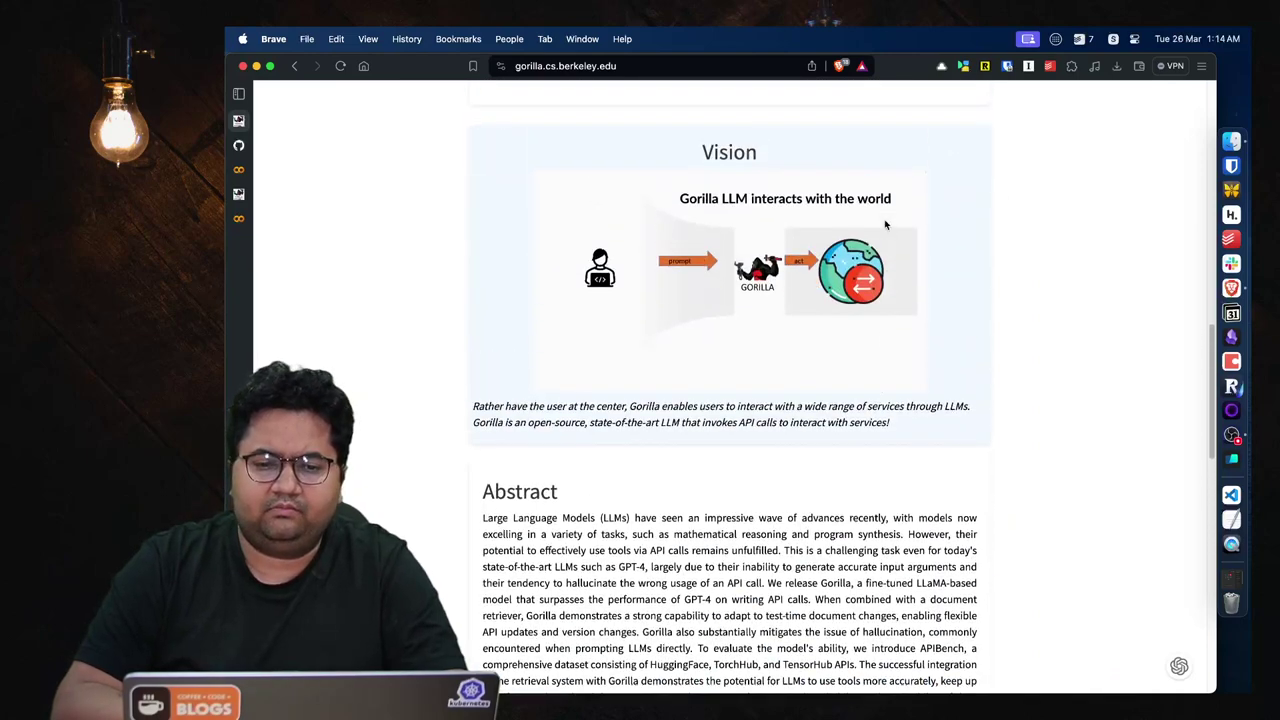
pyautogui.scroll(10, 885, 225)
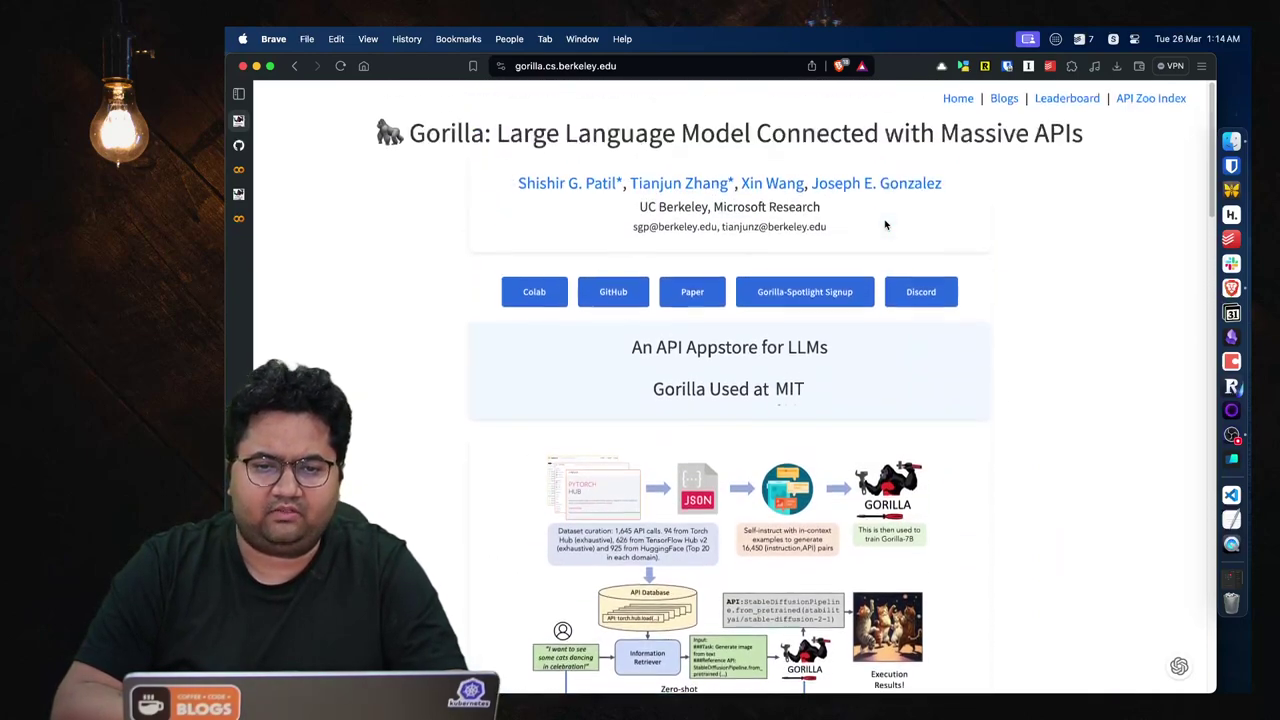
# Switch to the gorilla GitHub repository and review its file list and README
pyautogui.click(238, 145)
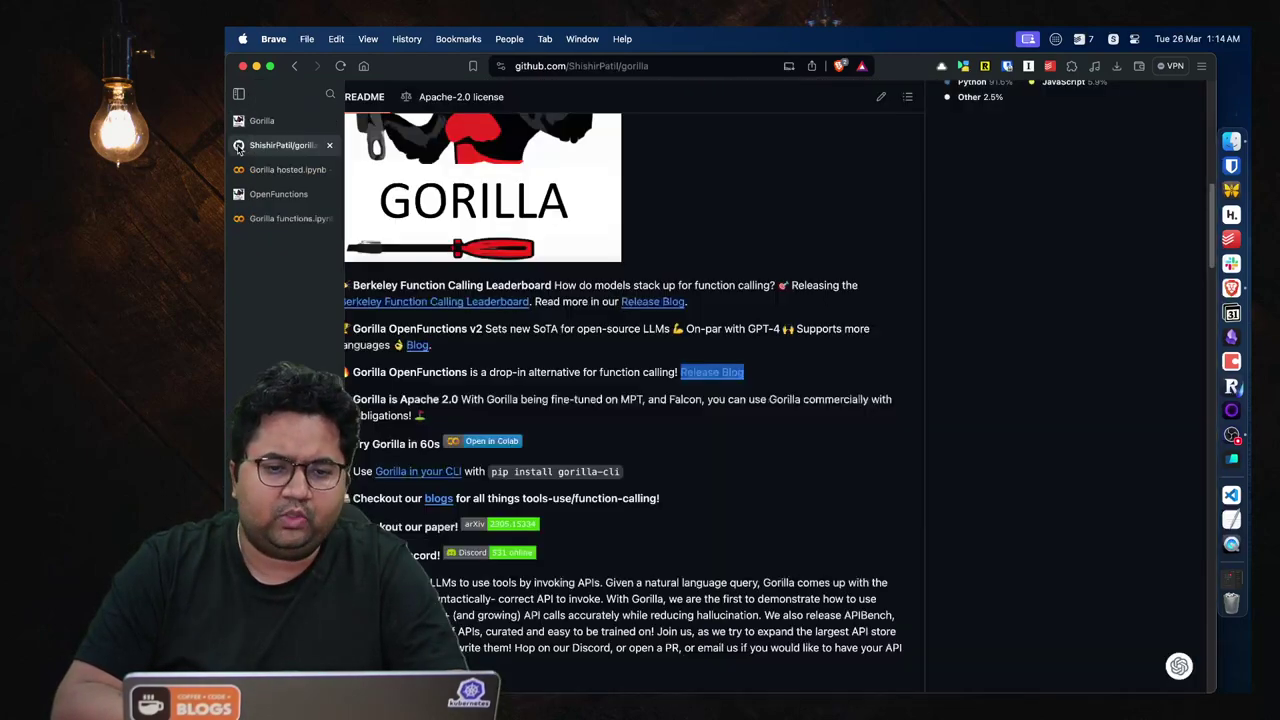
pyautogui.scroll(3, 842, 364)
pyautogui.scroll(1, 842, 364)
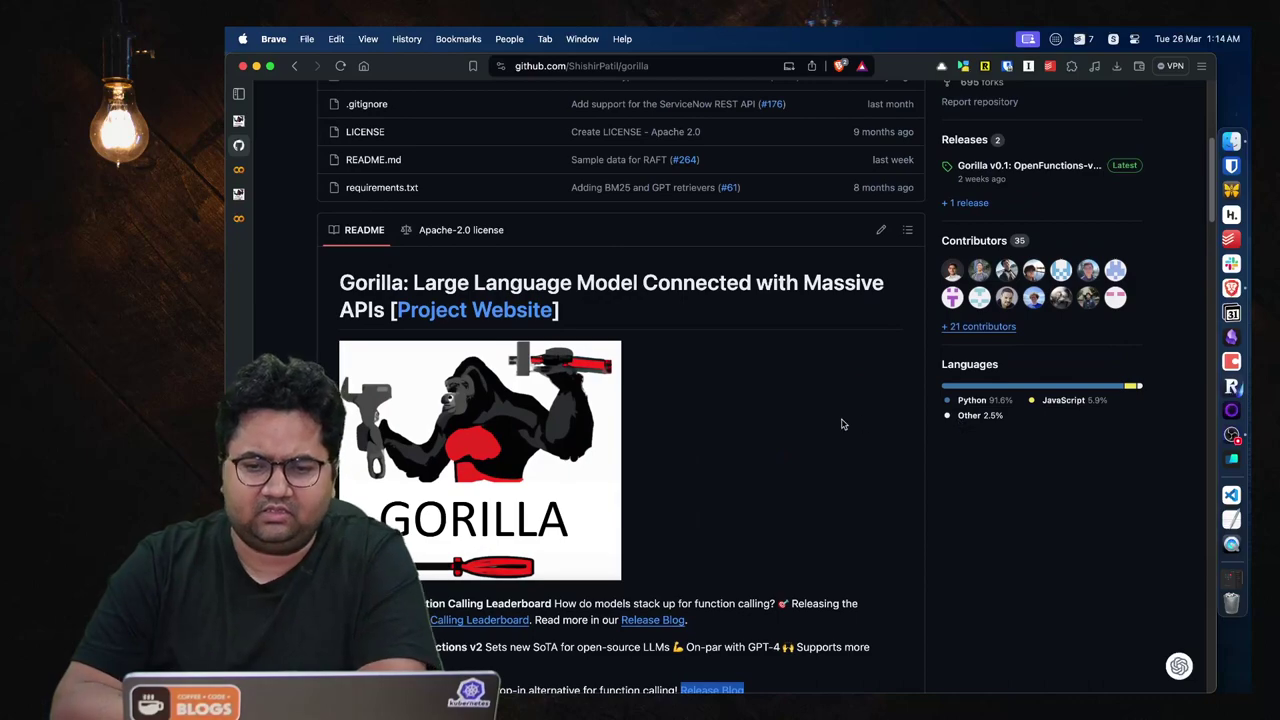
pyautogui.scroll(5, 842, 424)
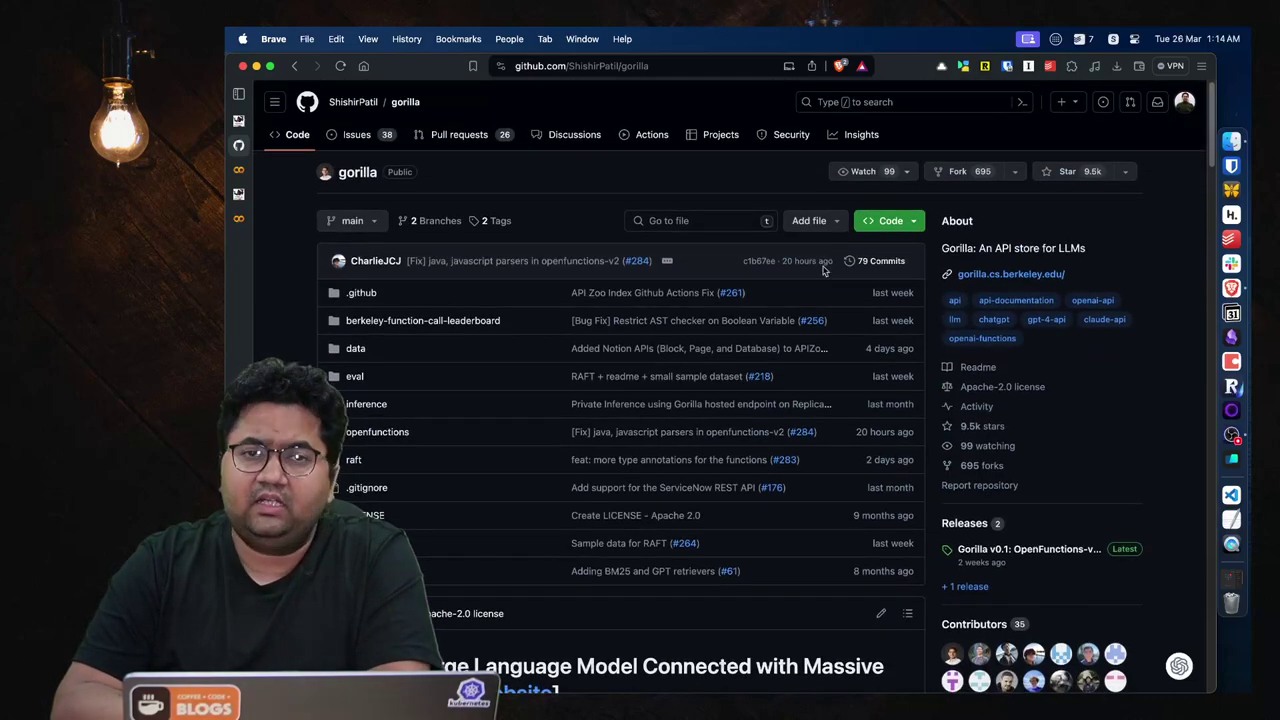
pyautogui.scroll(-10, 823, 270)
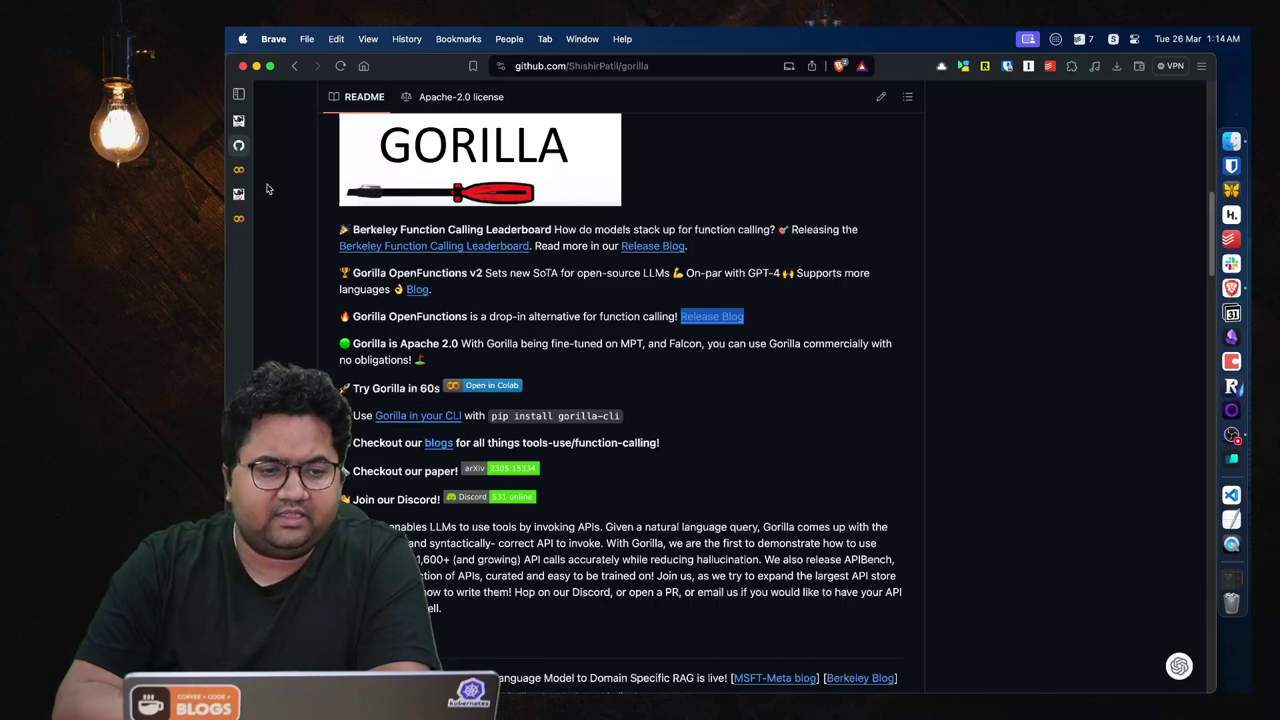
# Switch to the Gorilla hosted.ipynb notebook in Colab and read its introduction
pyautogui.click(238, 170)
pyautogui.scroll(-1, 563, 268)
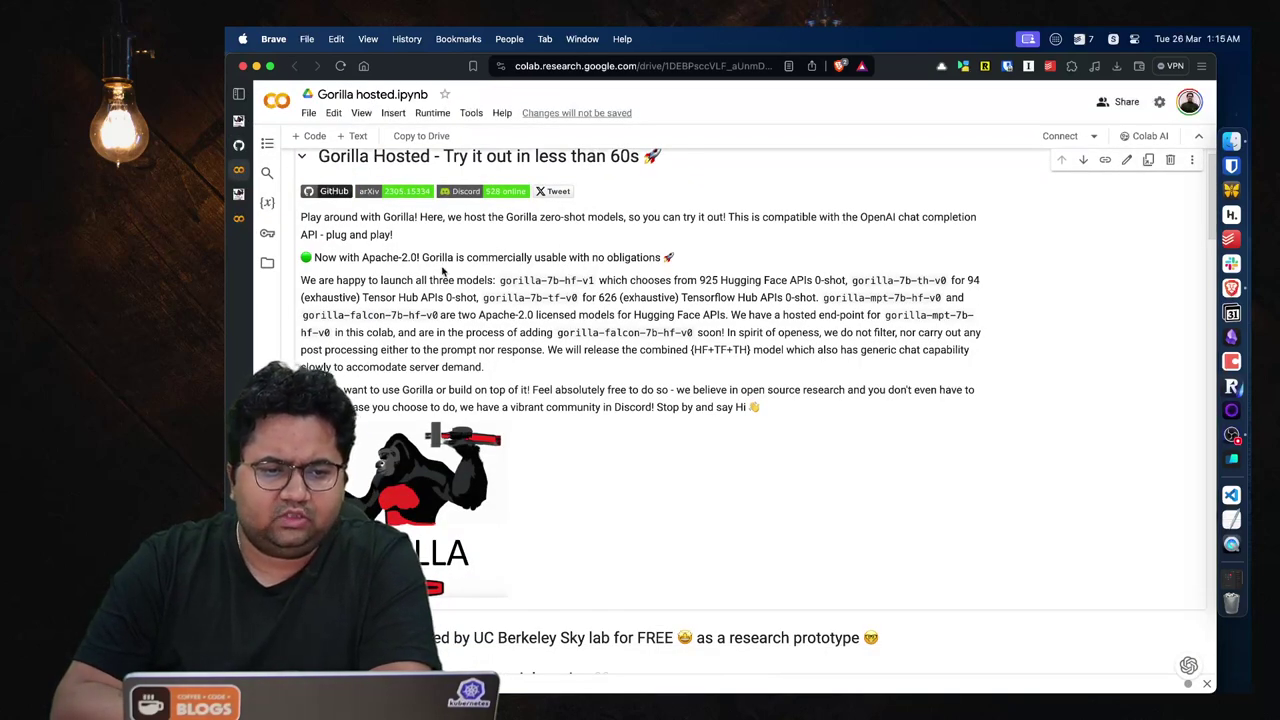
pyautogui.doubleClick(527, 221)
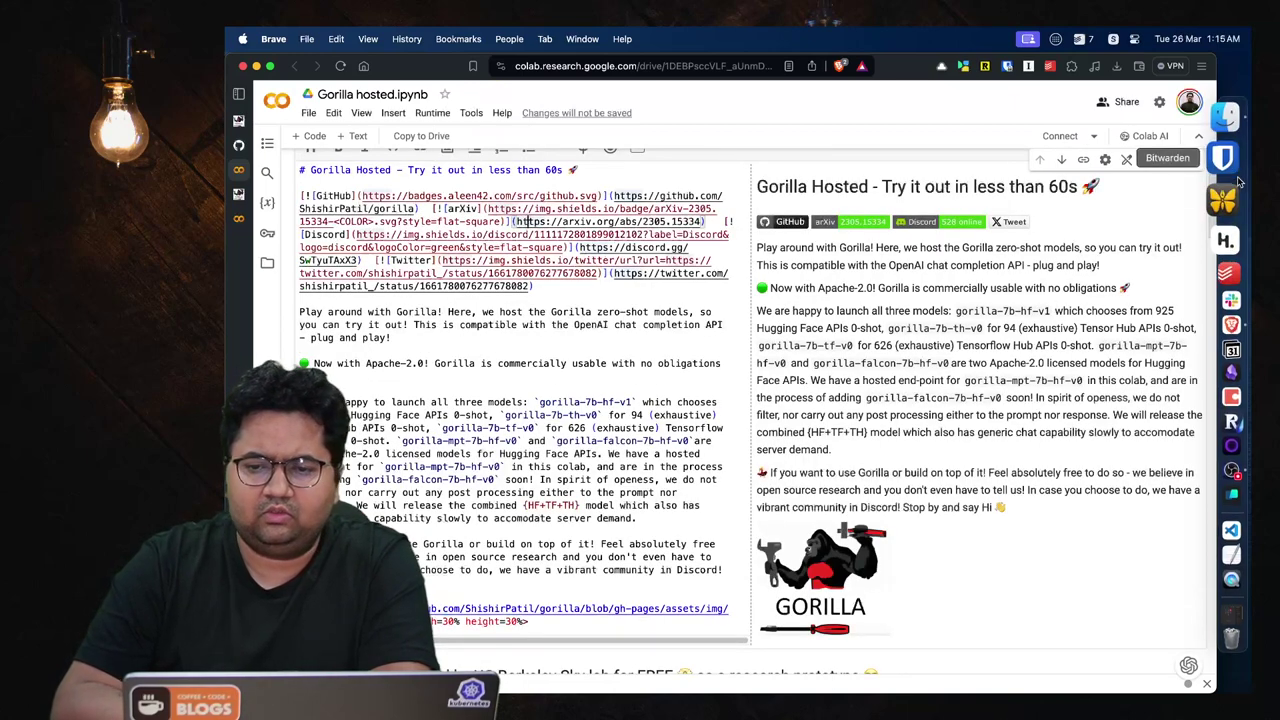
pyautogui.click(618, 346)
pyautogui.hotkey('shift', 'Return')
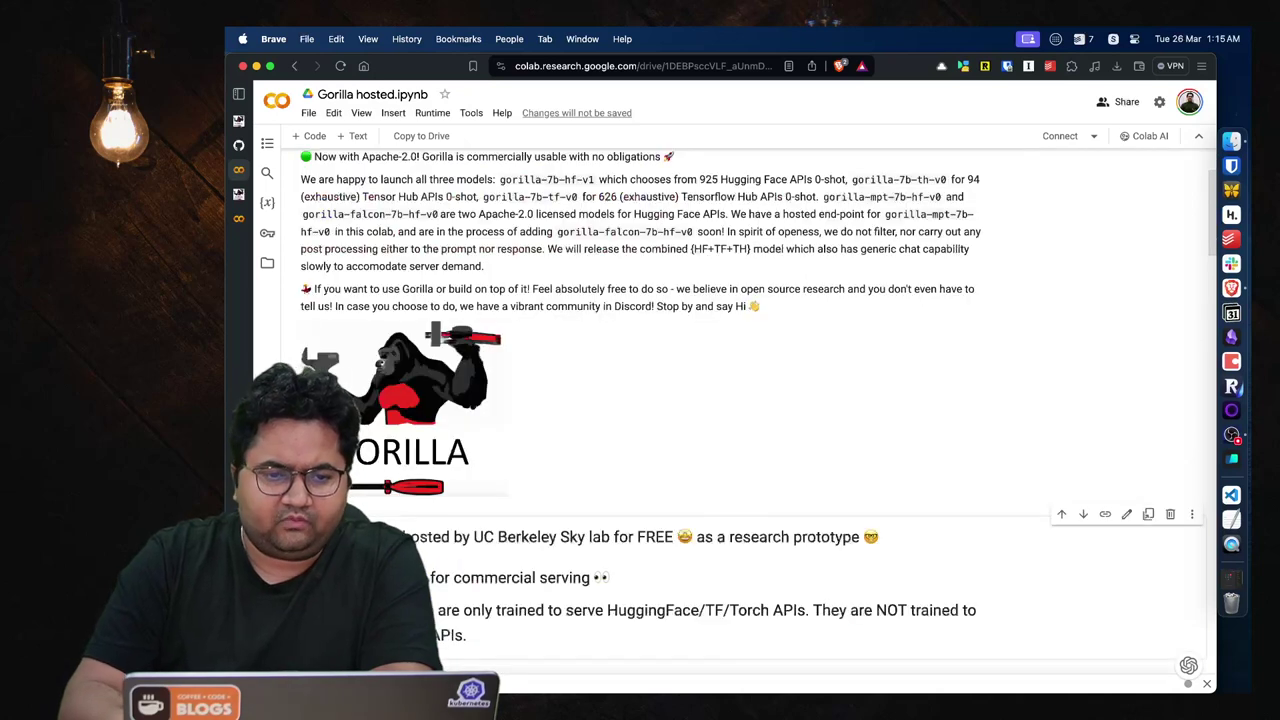
# Review the hosted-model notes and set-up code cell, and connect the notebook to a new runtime
pyautogui.scroll(-1, 618, 346)
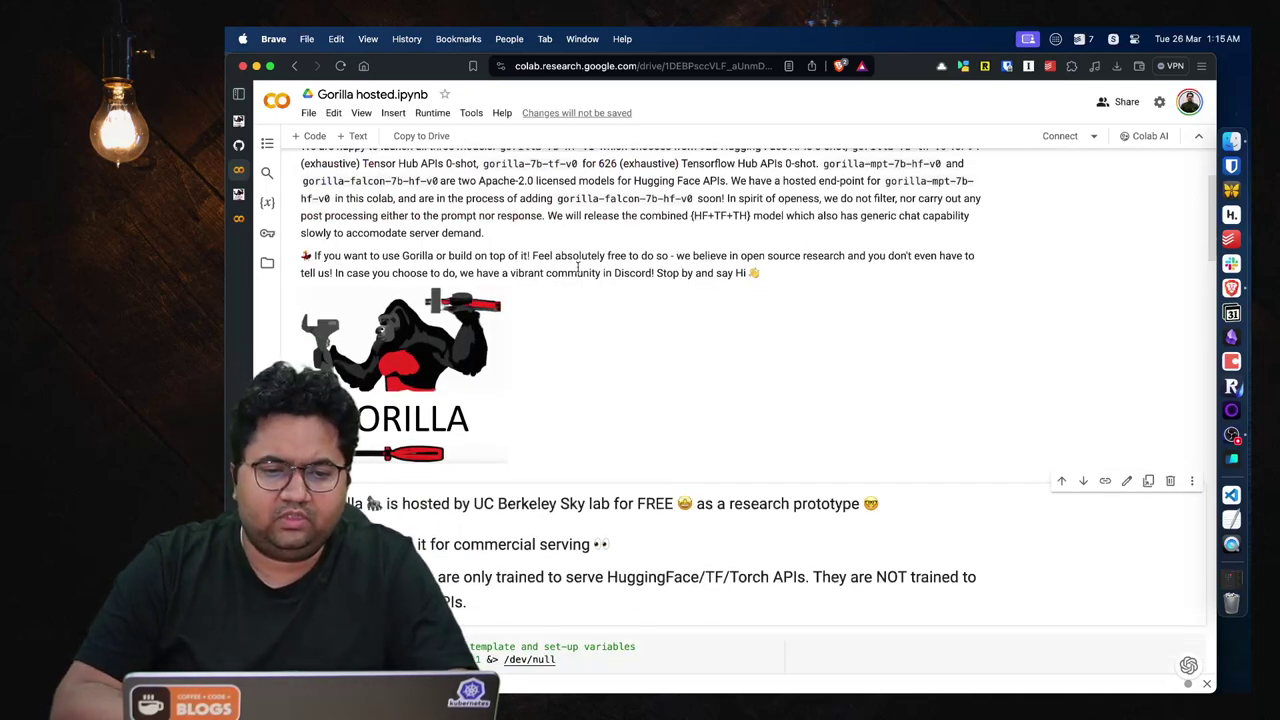
pyautogui.scroll(-10, 577, 267)
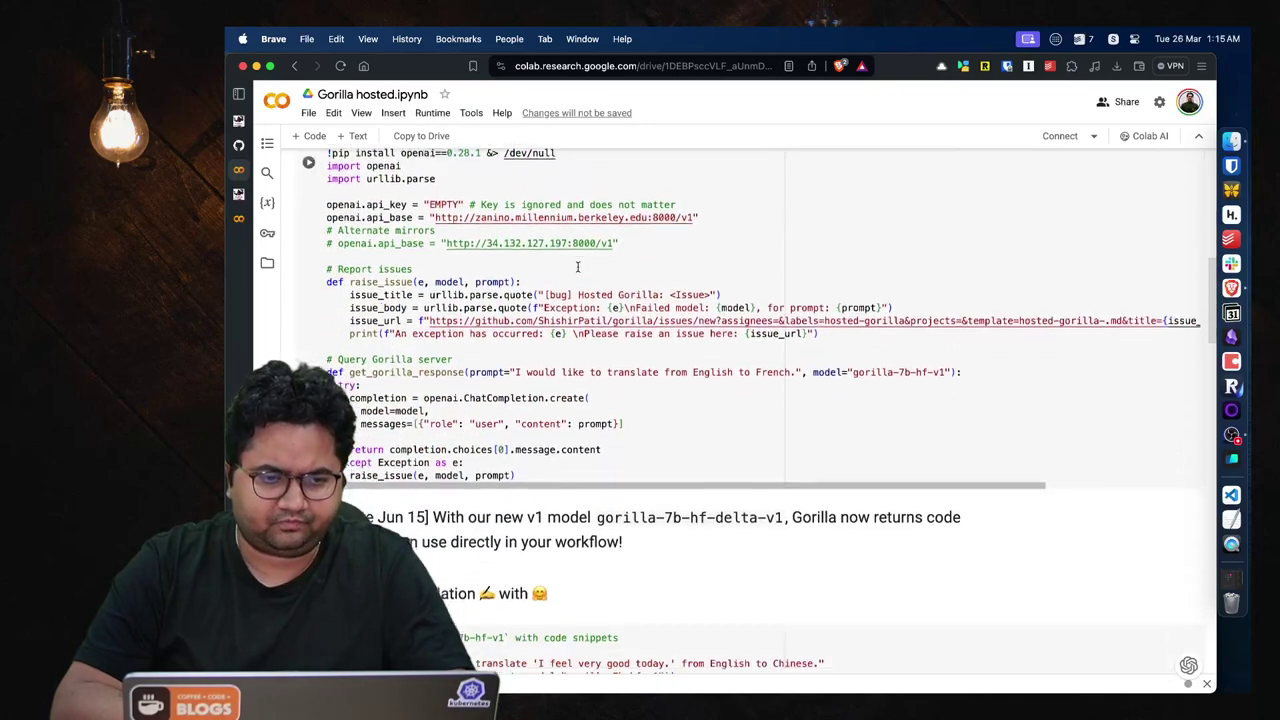
pyautogui.scroll(4, 577, 267)
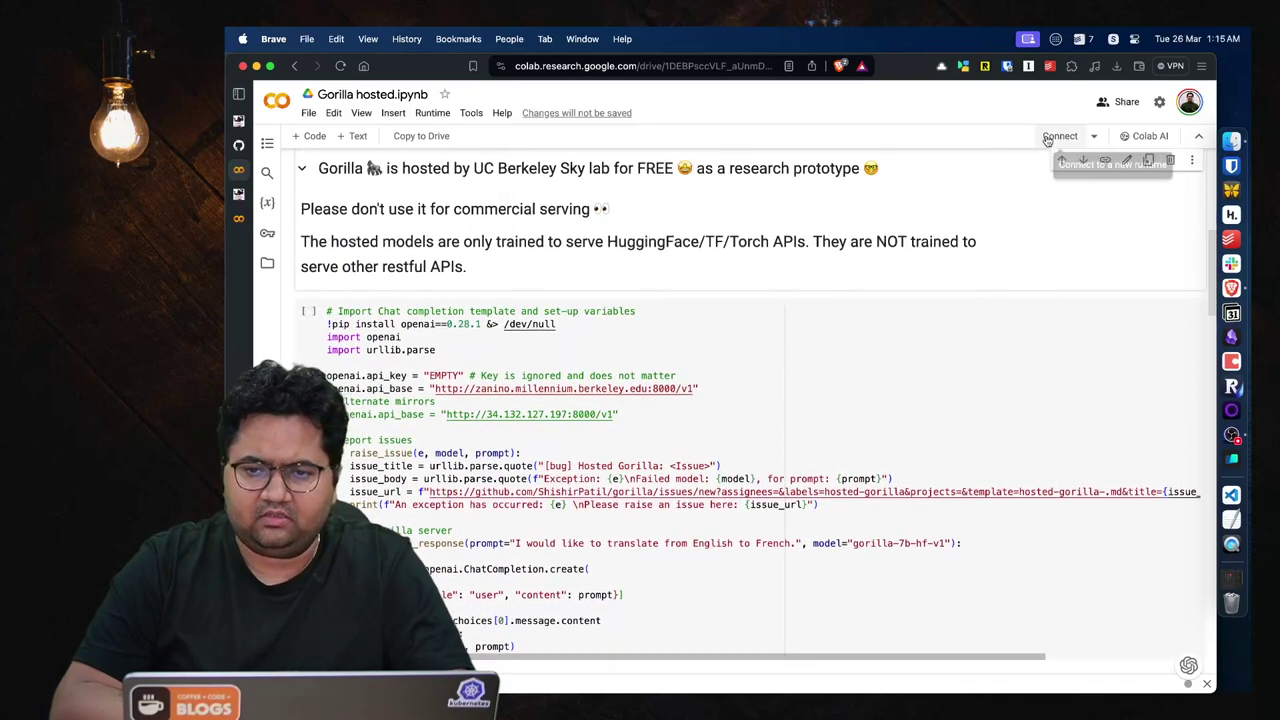
pyautogui.click(1058, 136)
# Examine the English-to-Chinese prompt in Example 1: Translation and the code Gorilla generated for it
pyautogui.scroll(-10, 778, 386)
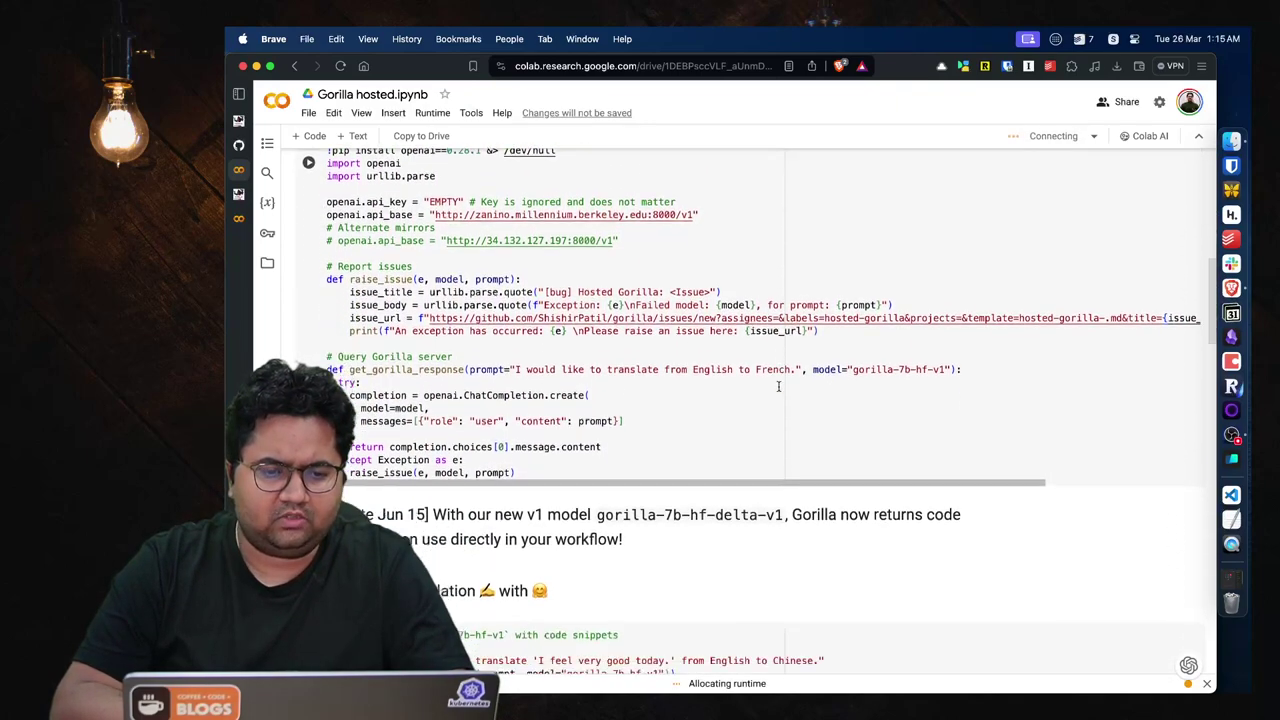
pyautogui.scroll(2, 779, 391)
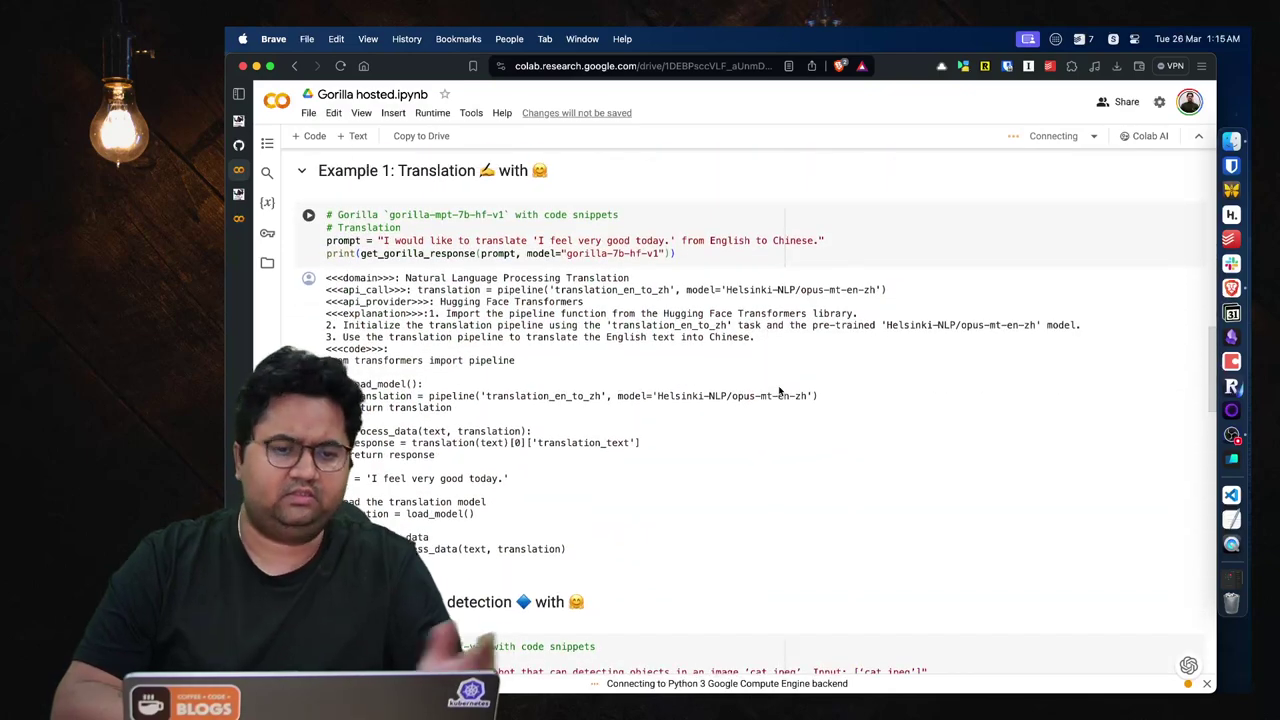
pyautogui.scroll(1, 778, 386)
pyautogui.scroll(1, 778, 386)
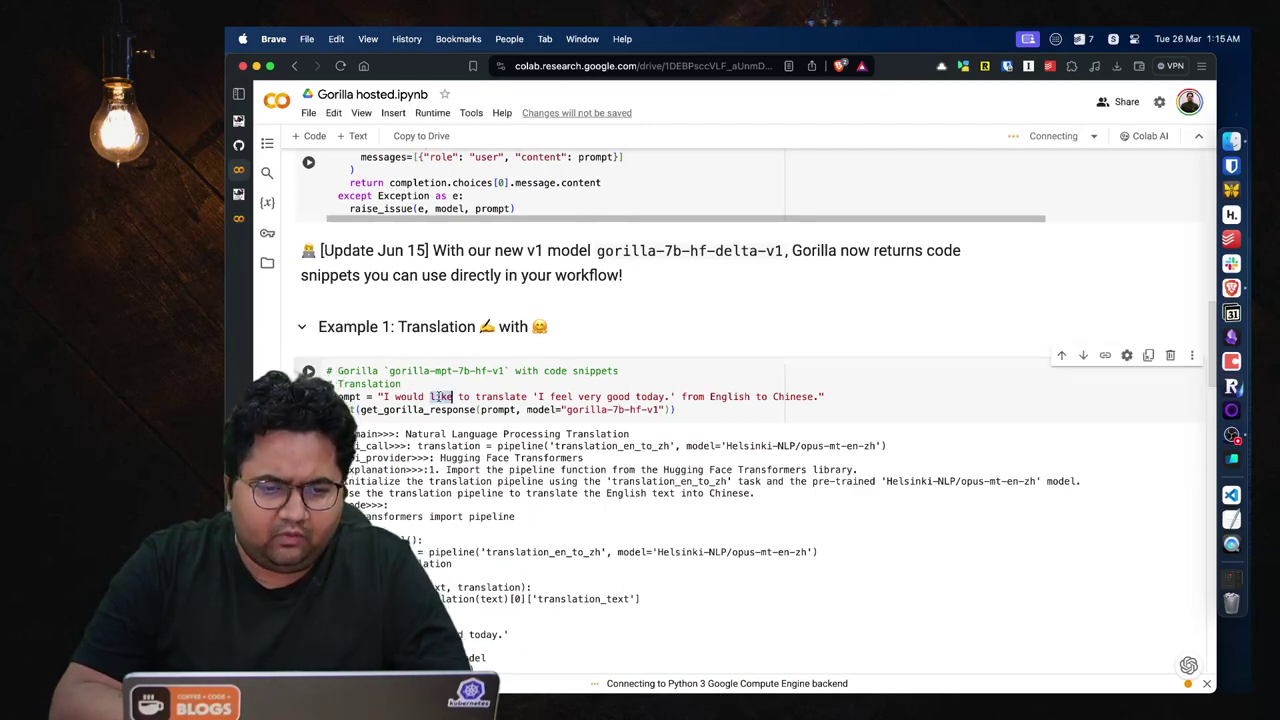
pyautogui.tripleClick(441, 396)
pyautogui.click(549, 396)
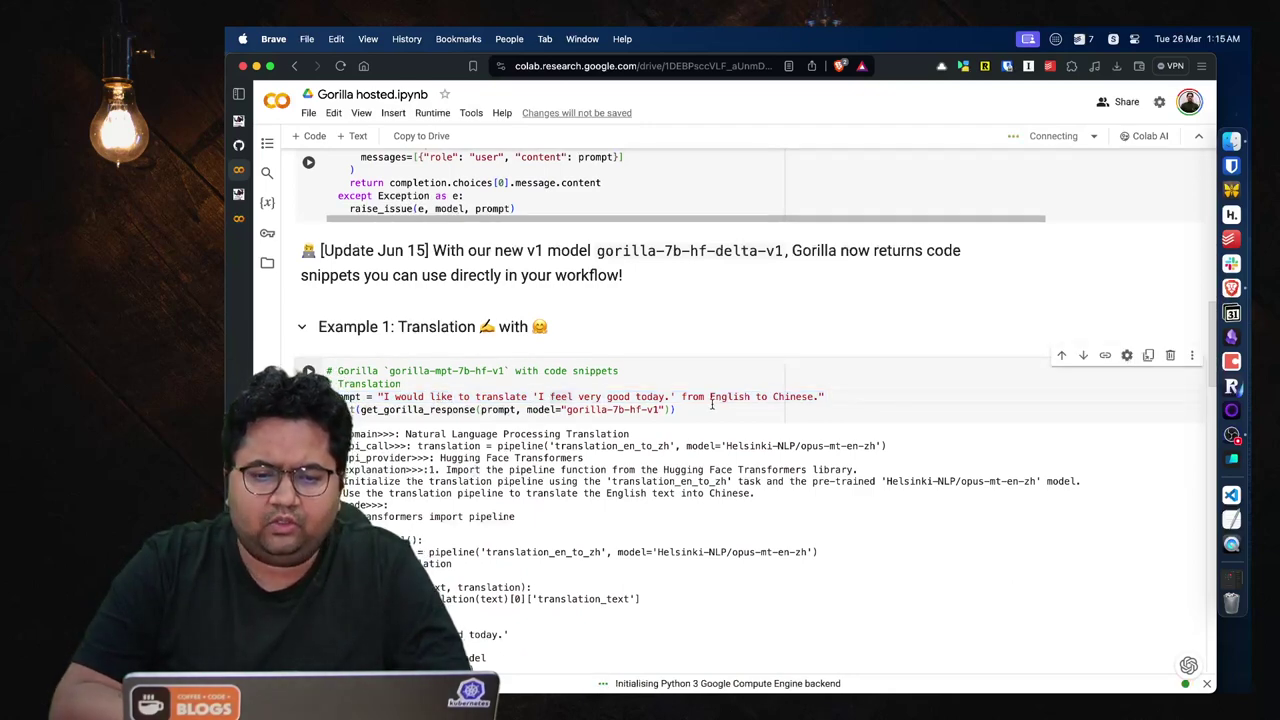
pyautogui.scroll(-2, 712, 403)
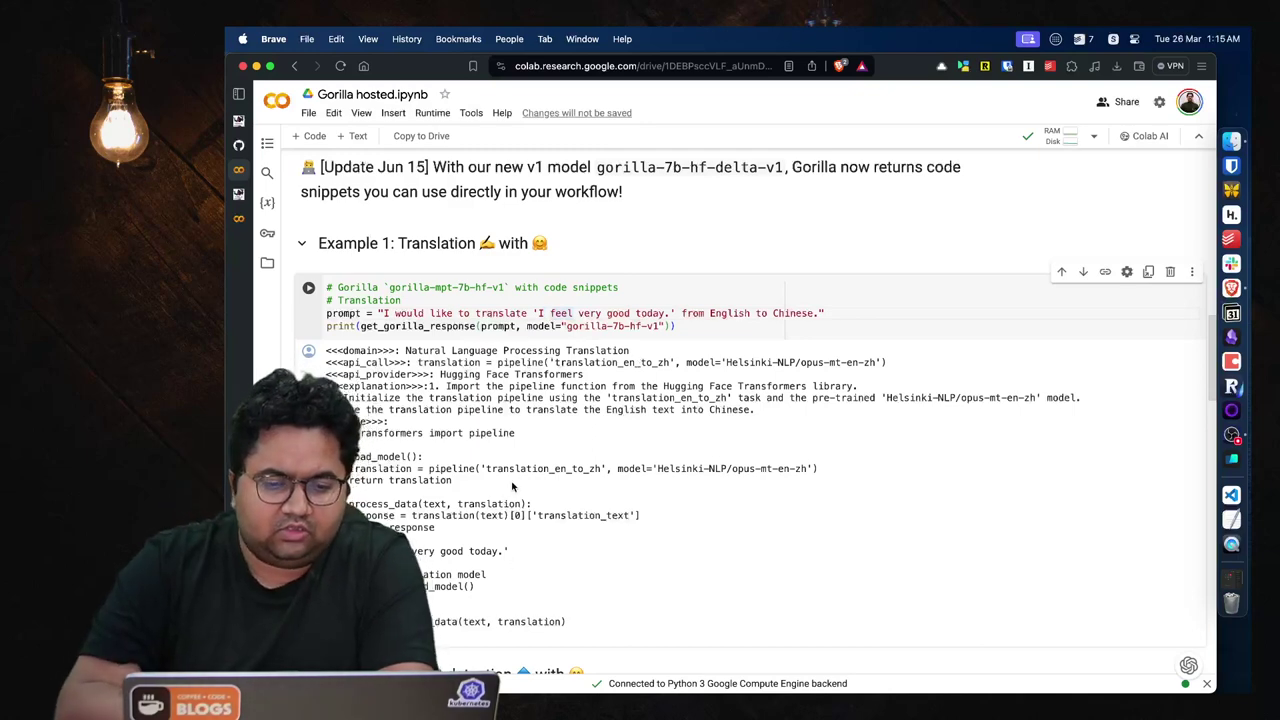
pyautogui.scroll(-2, 512, 487)
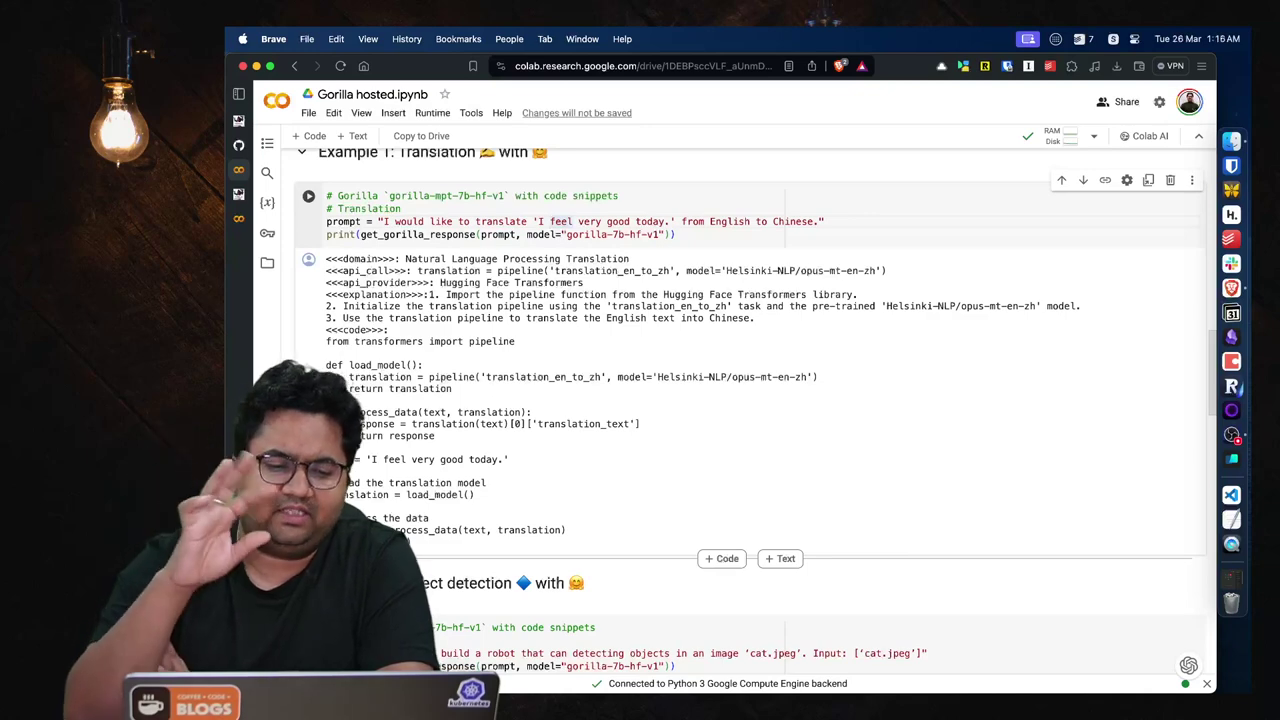
# Examine Example 2: Object detection and the Torch Hub, gorilla-mpt-7b-hf-v0 and legacy gorilla-7b-hf-v0 prompt examples
pyautogui.scroll(-1, 750, 400)
pyautogui.scroll(-3, 443, 420)
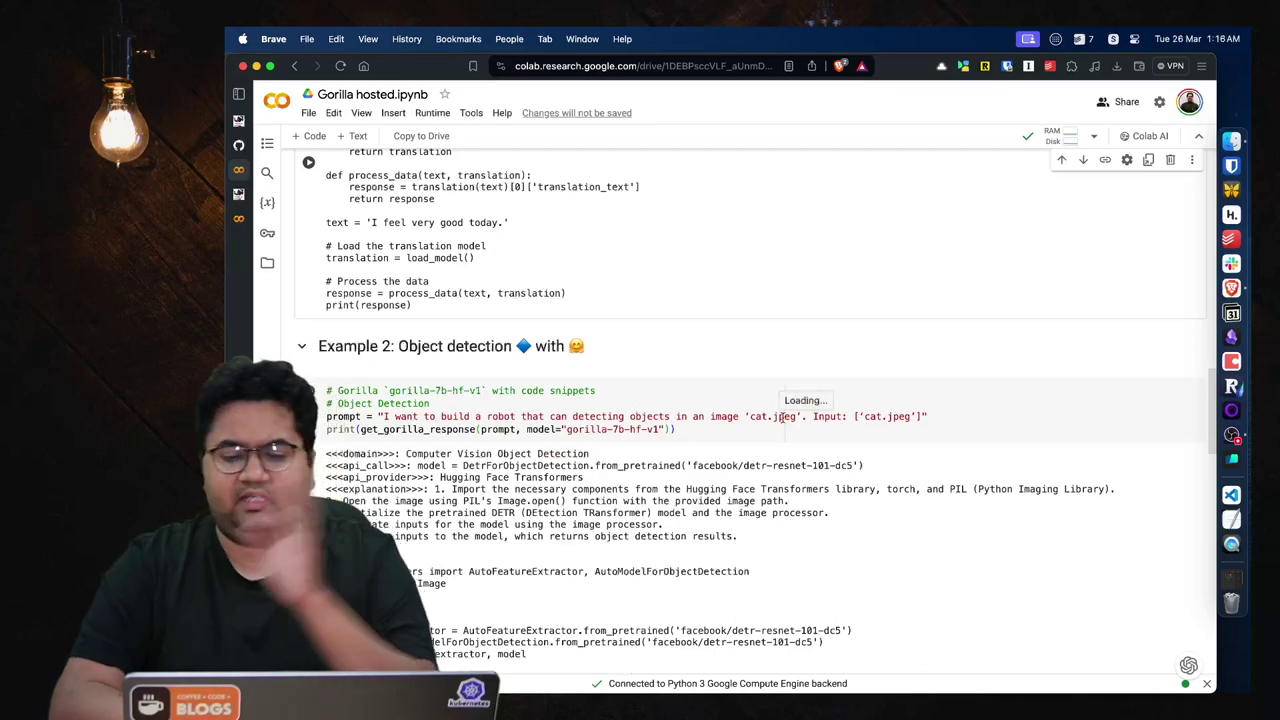
pyautogui.scroll(-4, 783, 416)
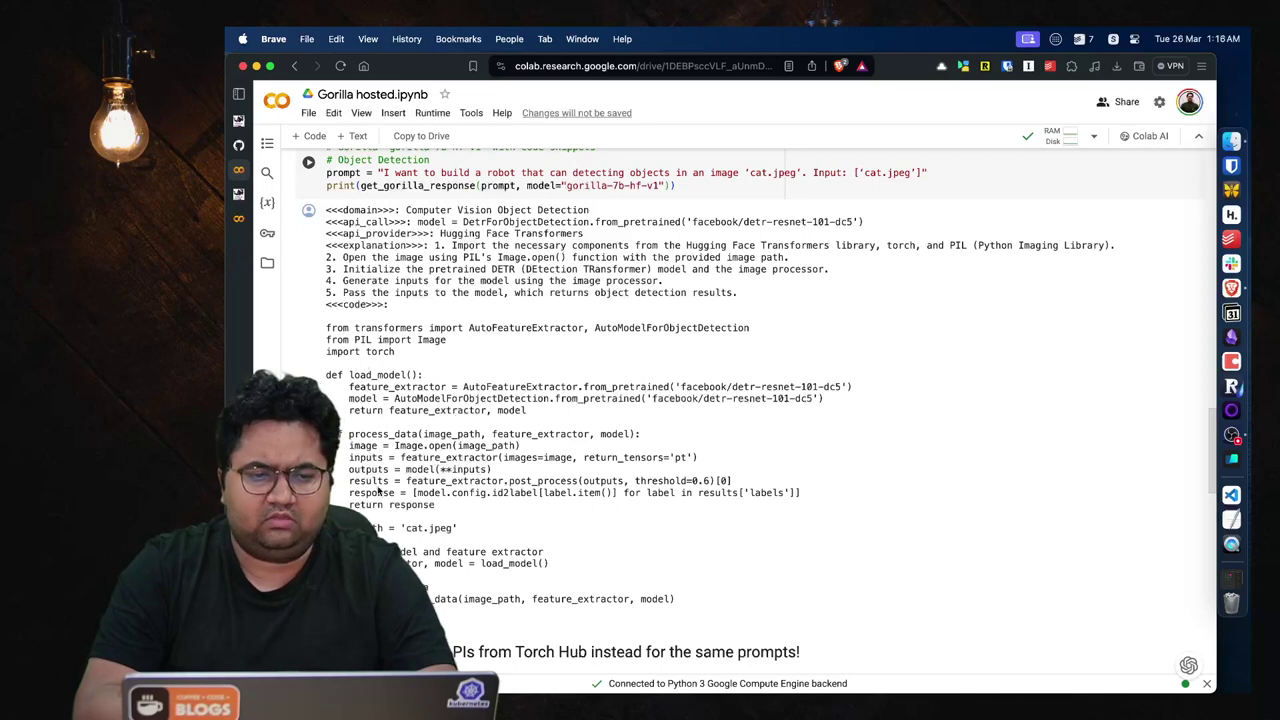
pyautogui.scroll(-5, 378, 494)
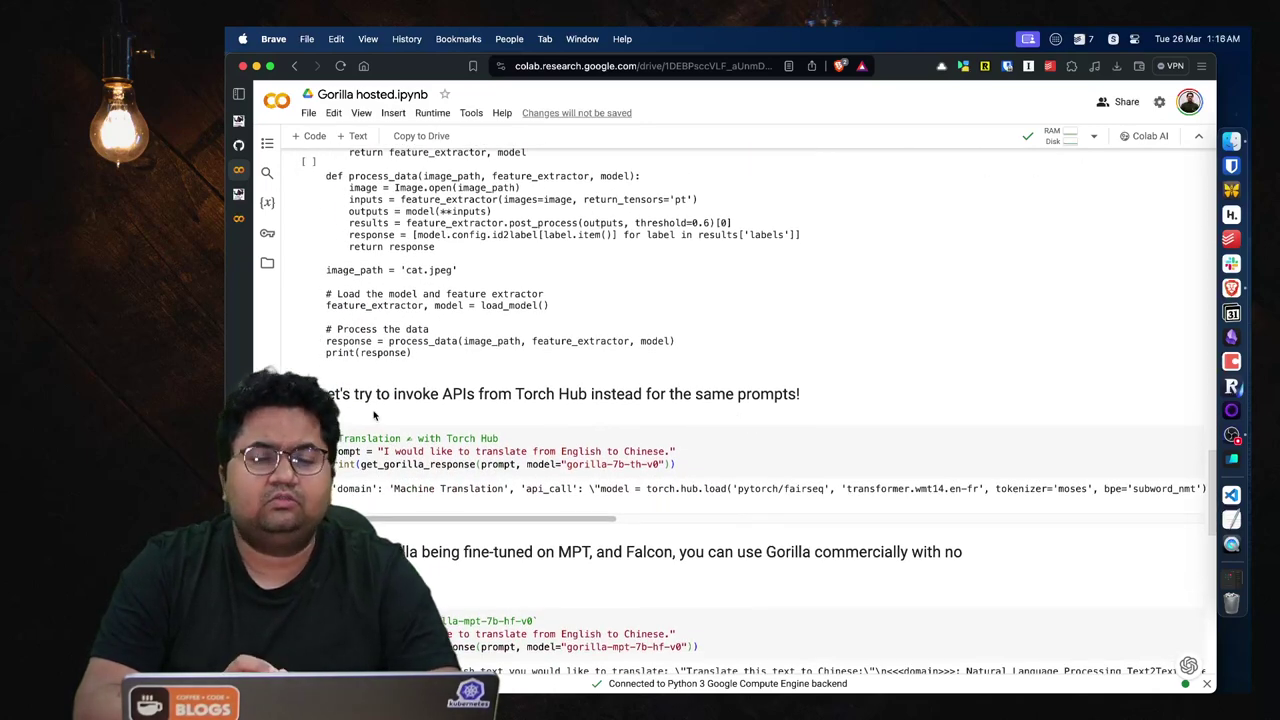
pyautogui.scroll(-5, 374, 415)
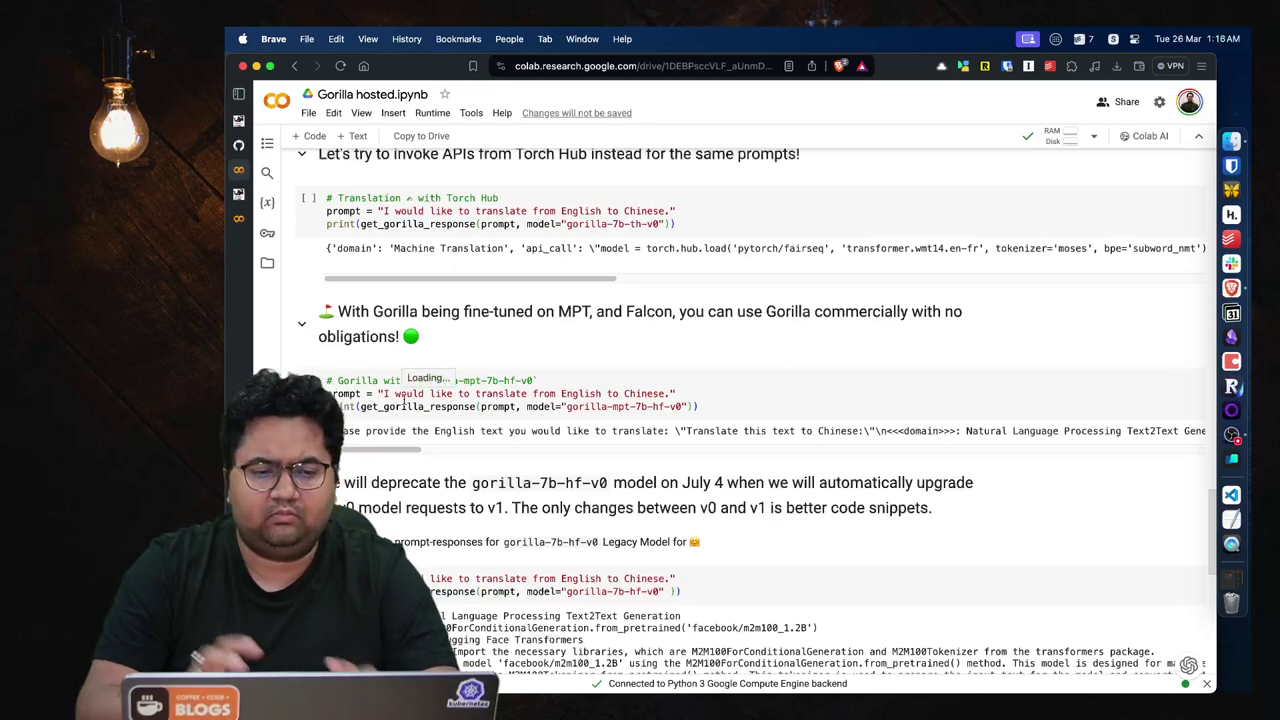
pyautogui.scroll(-3, 404, 400)
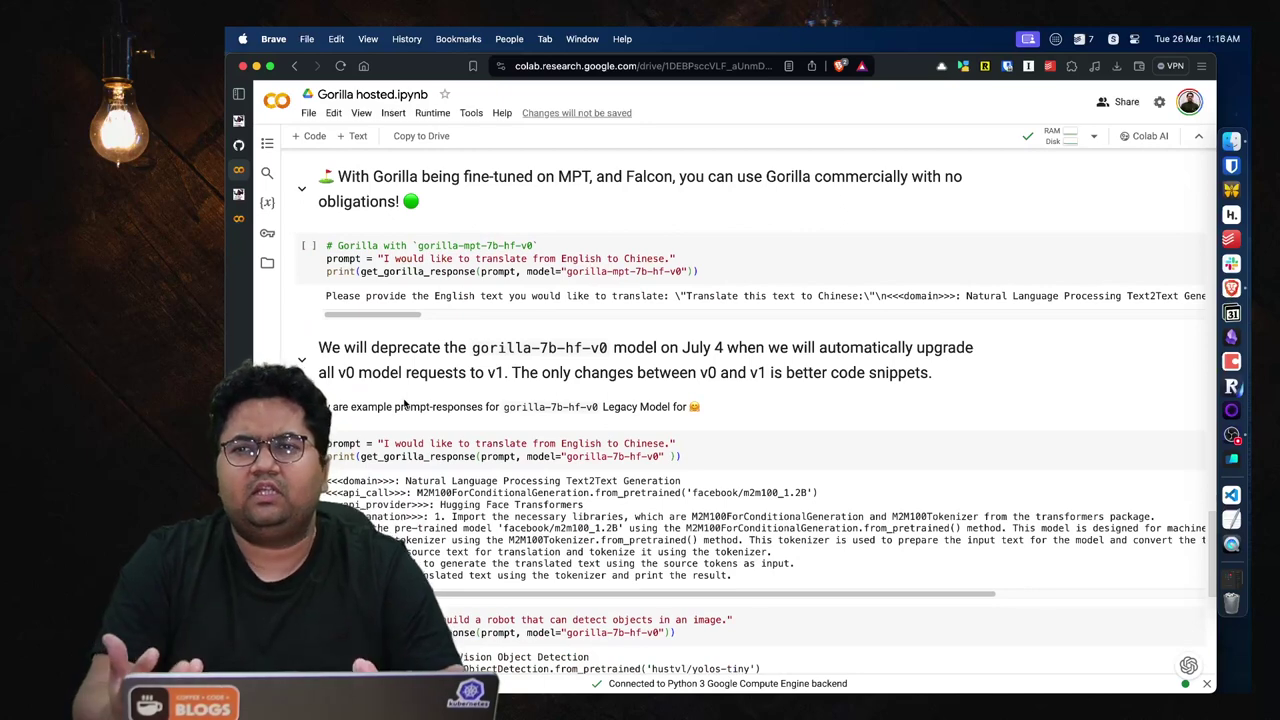
# Review the legacy gorilla-7b-hf-v0 translation and object-detection examples through to the notebook's closing note, and return to Example 2
pyautogui.scroll(-1, 404, 402)
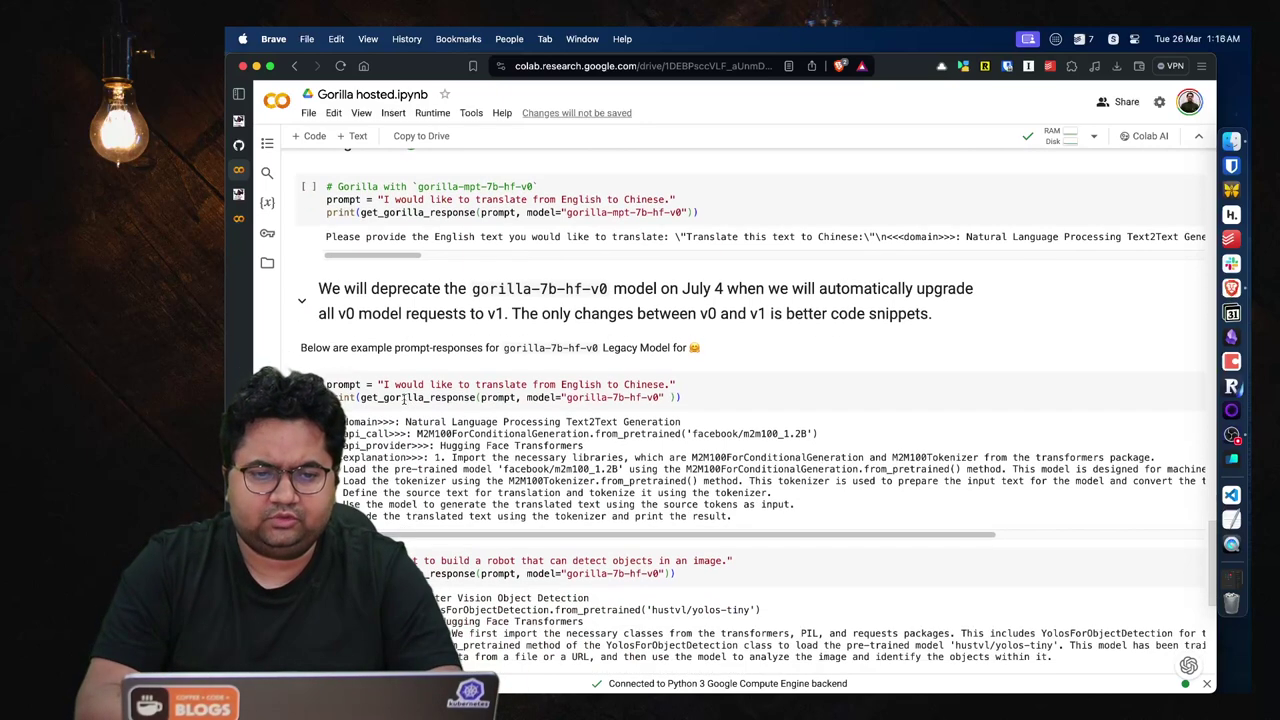
pyautogui.scroll(-1, 372, 294)
pyautogui.scroll(-1, 492, 337)
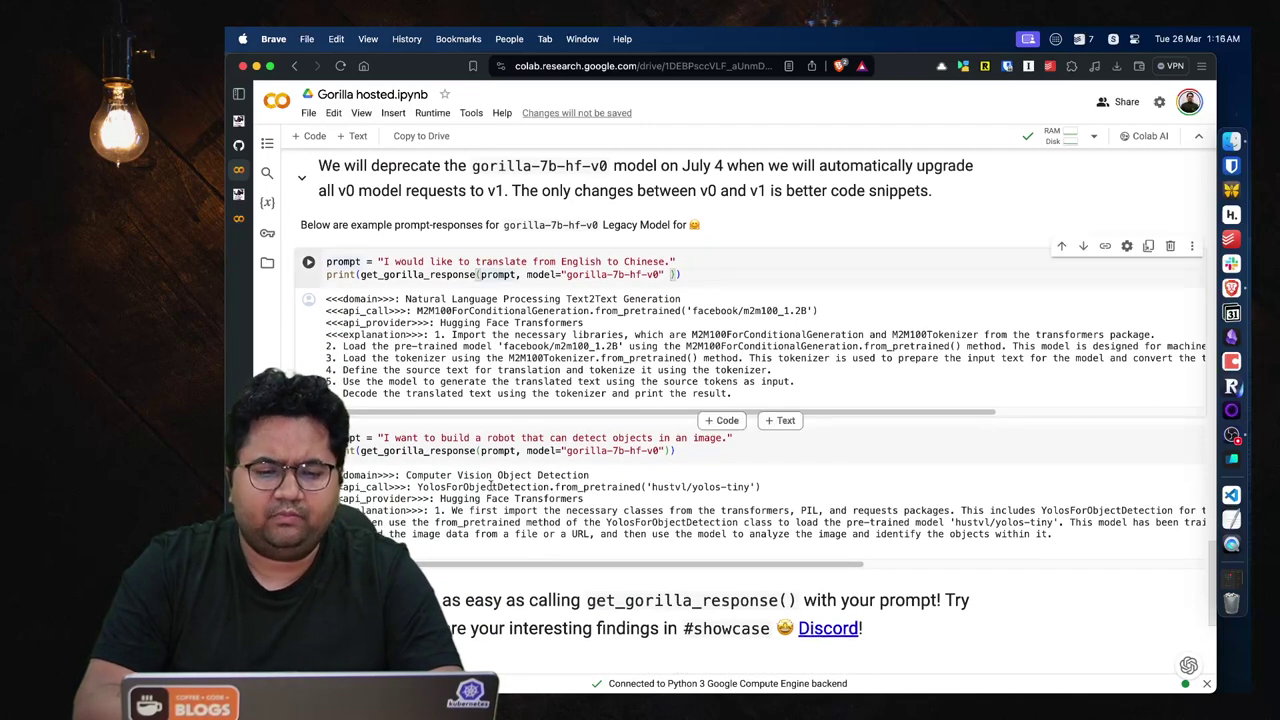
pyautogui.scroll(-5, 490, 485)
pyautogui.scroll(15, 490, 485)
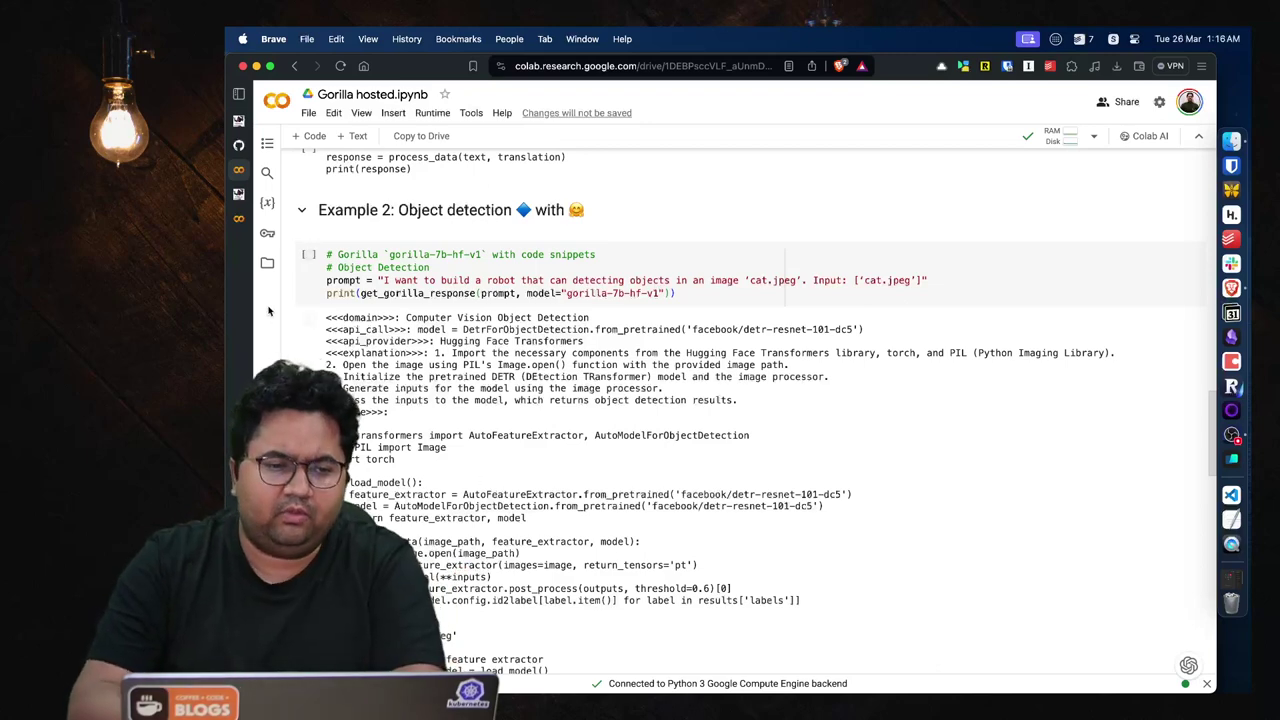
# Switch to the Gorilla OpenFunctions blog post and read its introduction, Quick Links and How to use OpenFunctions section
pyautogui.click(237, 197)
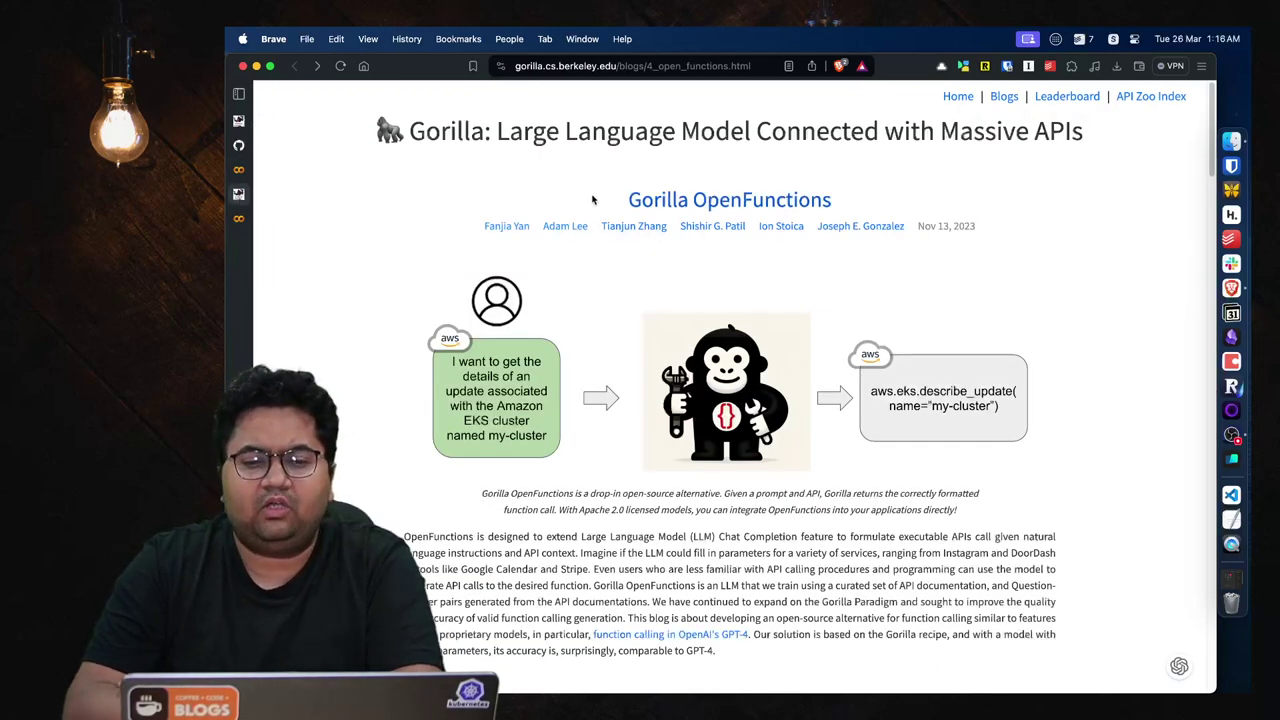
pyautogui.scroll(-1, 592, 200)
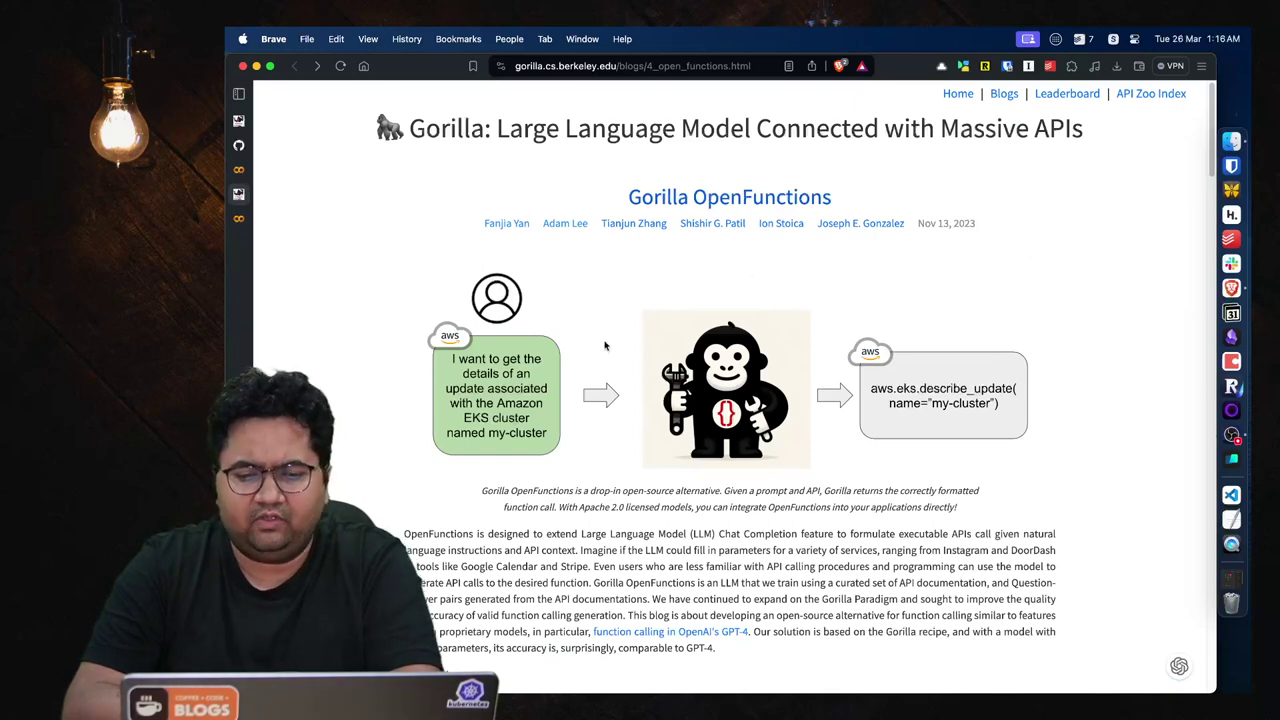
pyautogui.scroll(-3, 604, 346)
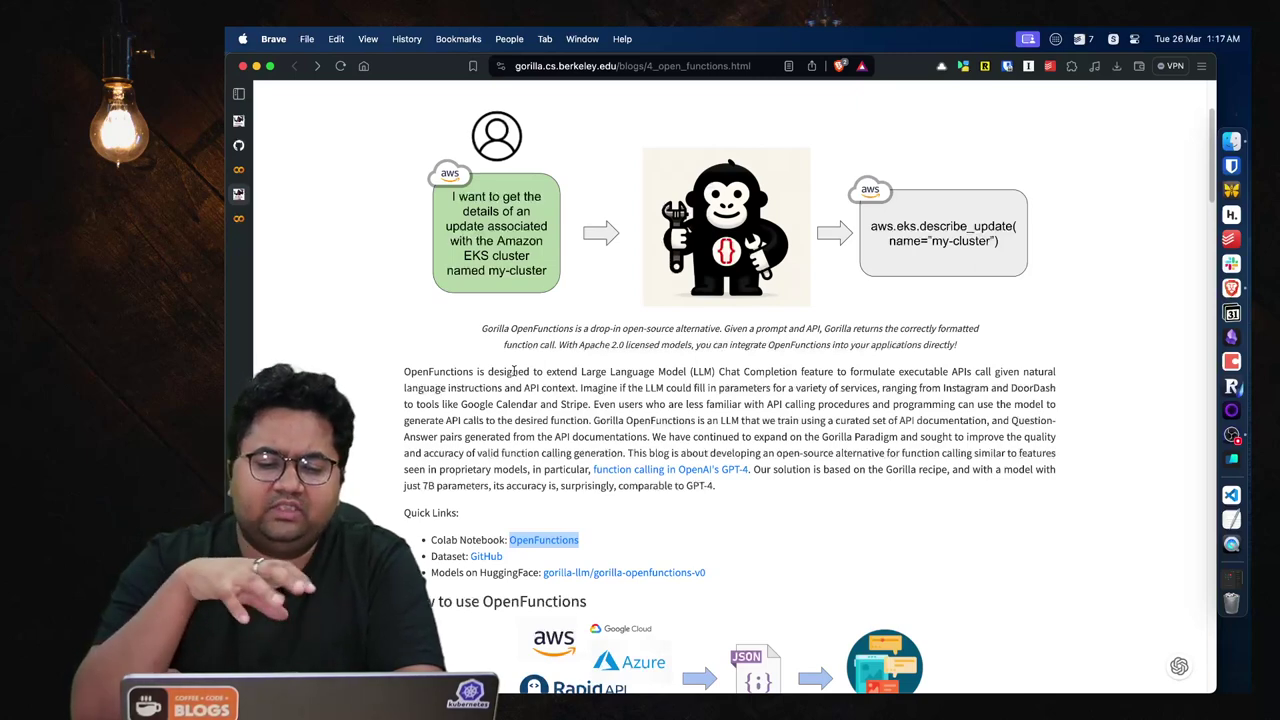
pyautogui.scroll(-4, 513, 372)
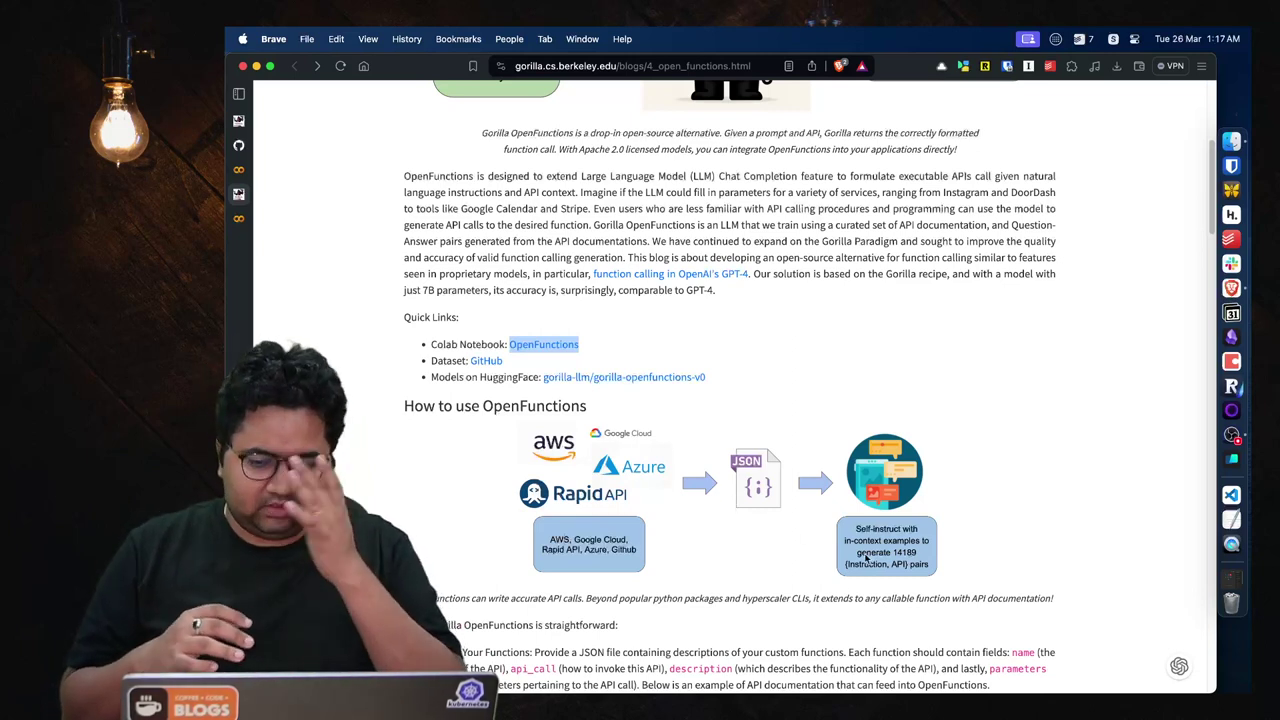
pyautogui.scroll(-2, 866, 558)
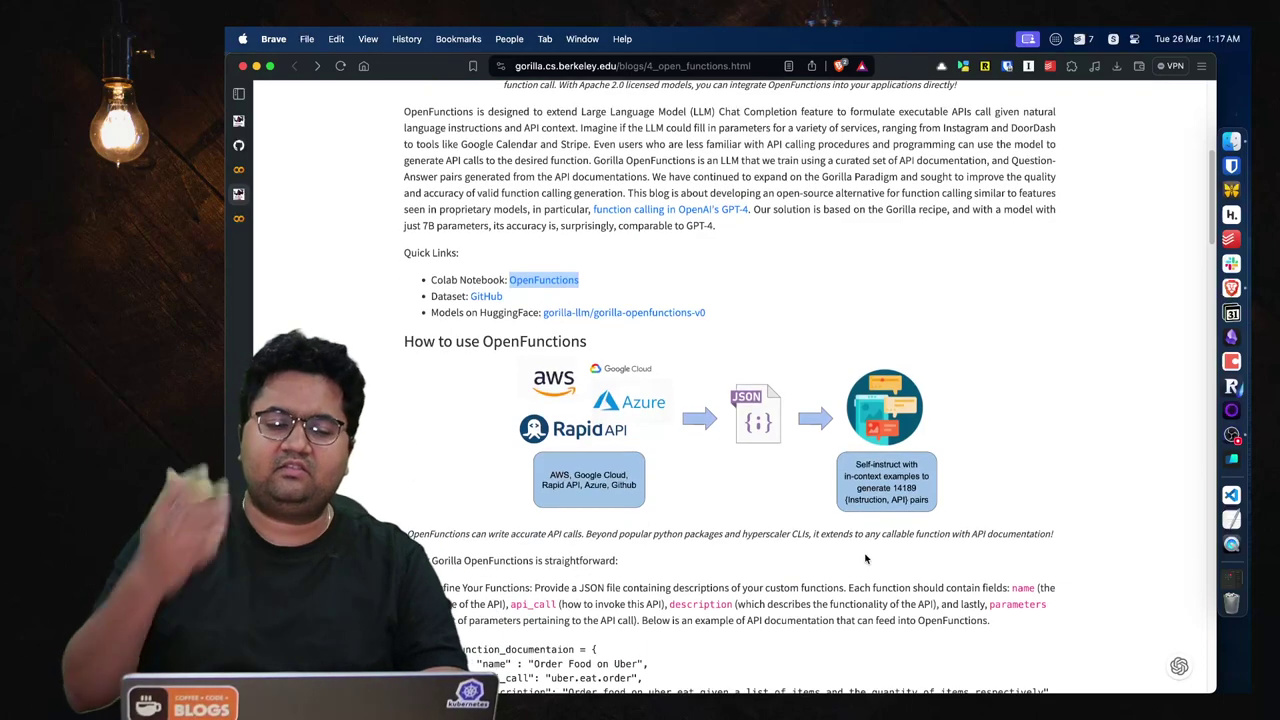
# Show the Gorilla CLI video from the Gorilla home page in full screen and change its playback quality
pyautogui.click(239, 121)
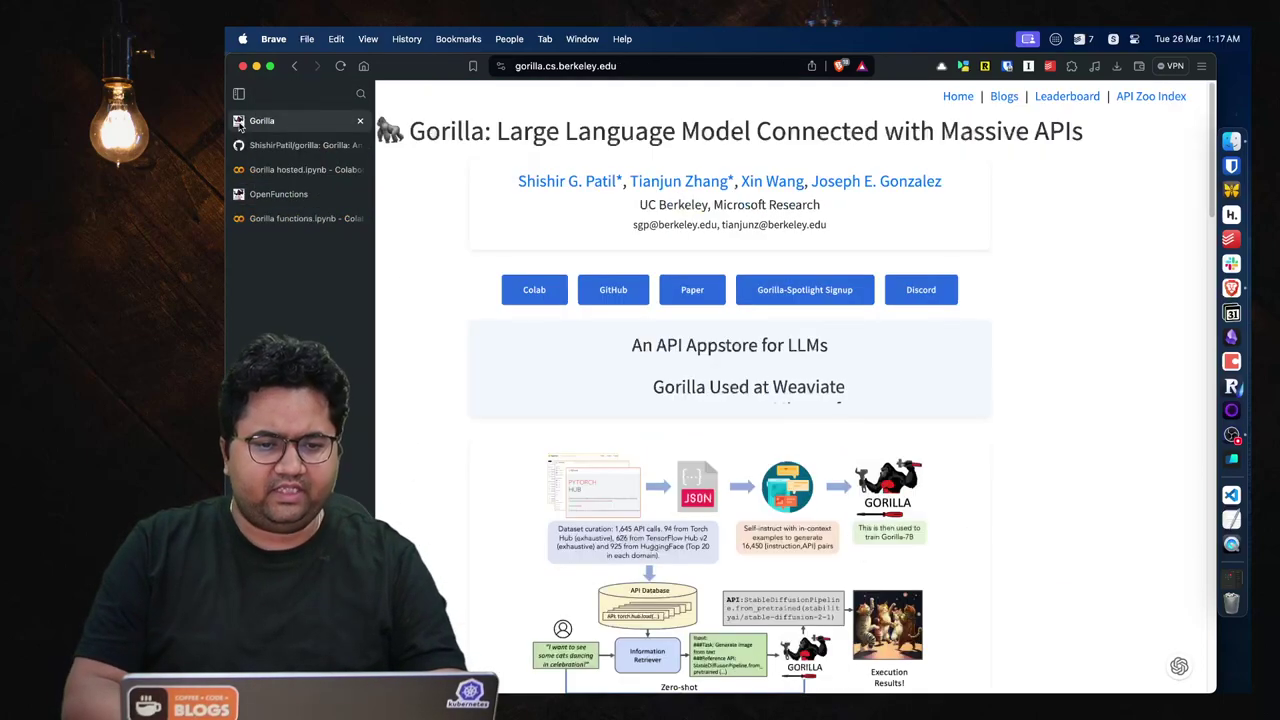
pyautogui.scroll(-10, 560, 460)
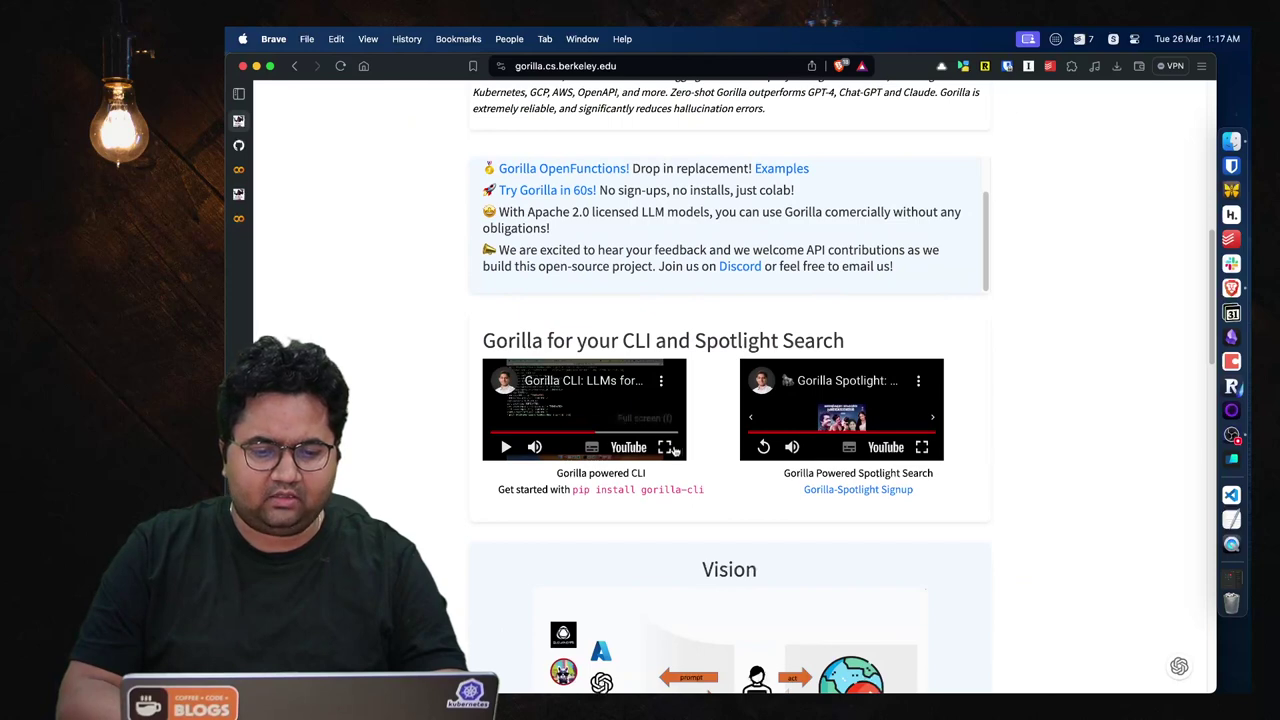
pyautogui.click(664, 447)
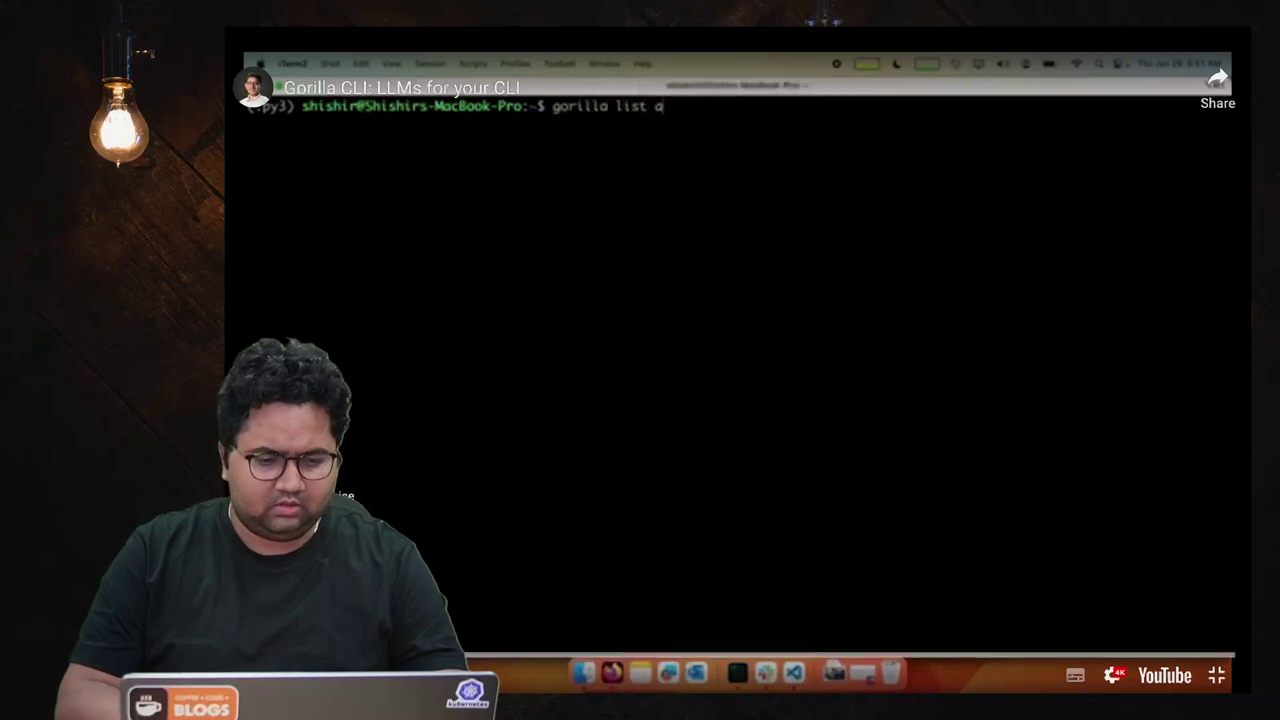
pyautogui.click(1112, 678)
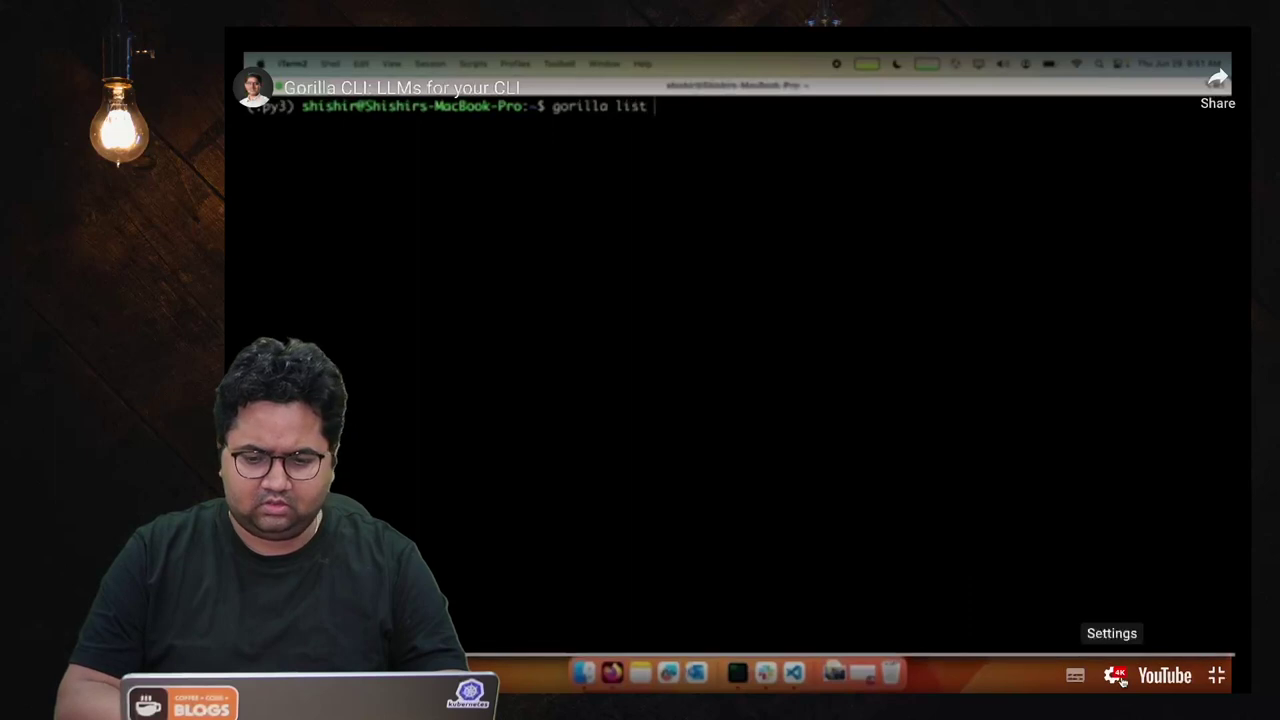
pyautogui.click(1116, 675)
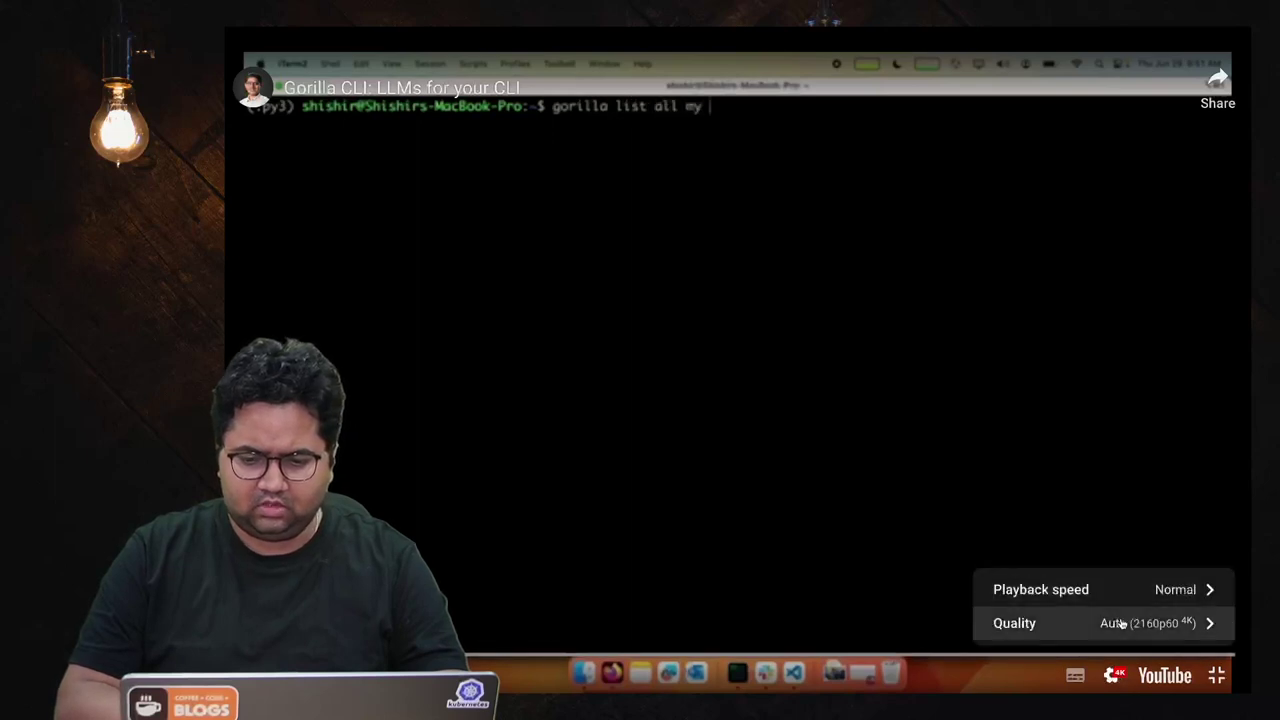
pyautogui.click(1120, 623)
pyautogui.click(1127, 422)
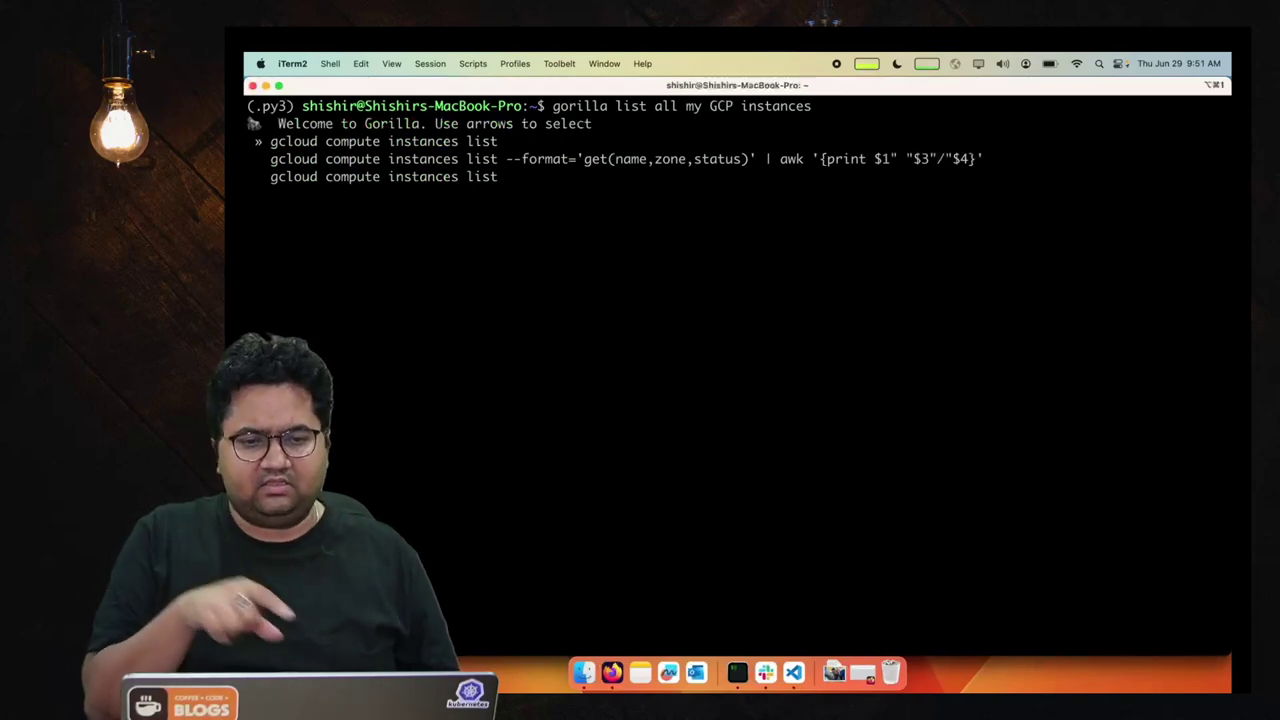
# Watch the Gorilla CLI demo of listing GCP instances and files in the current directory, and exit full screen
pyautogui.press('Down')
pyautogui.press('Return')
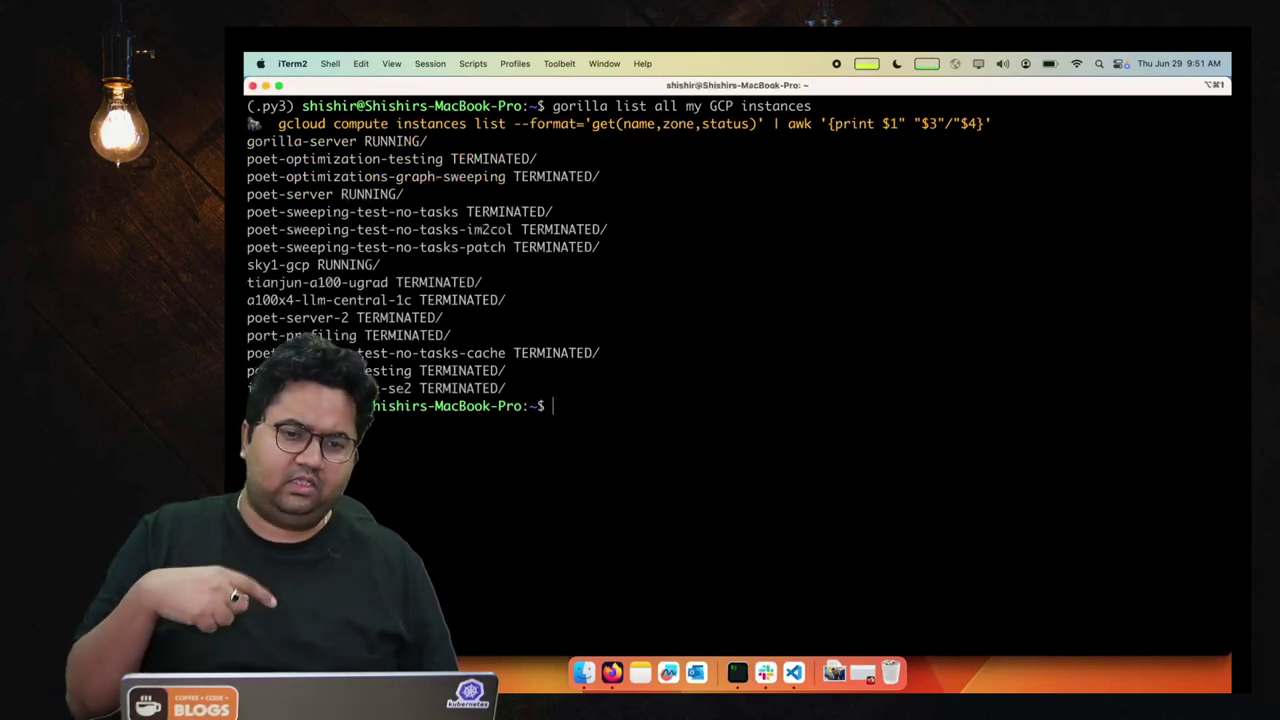
pyautogui.write('gorilla lis')
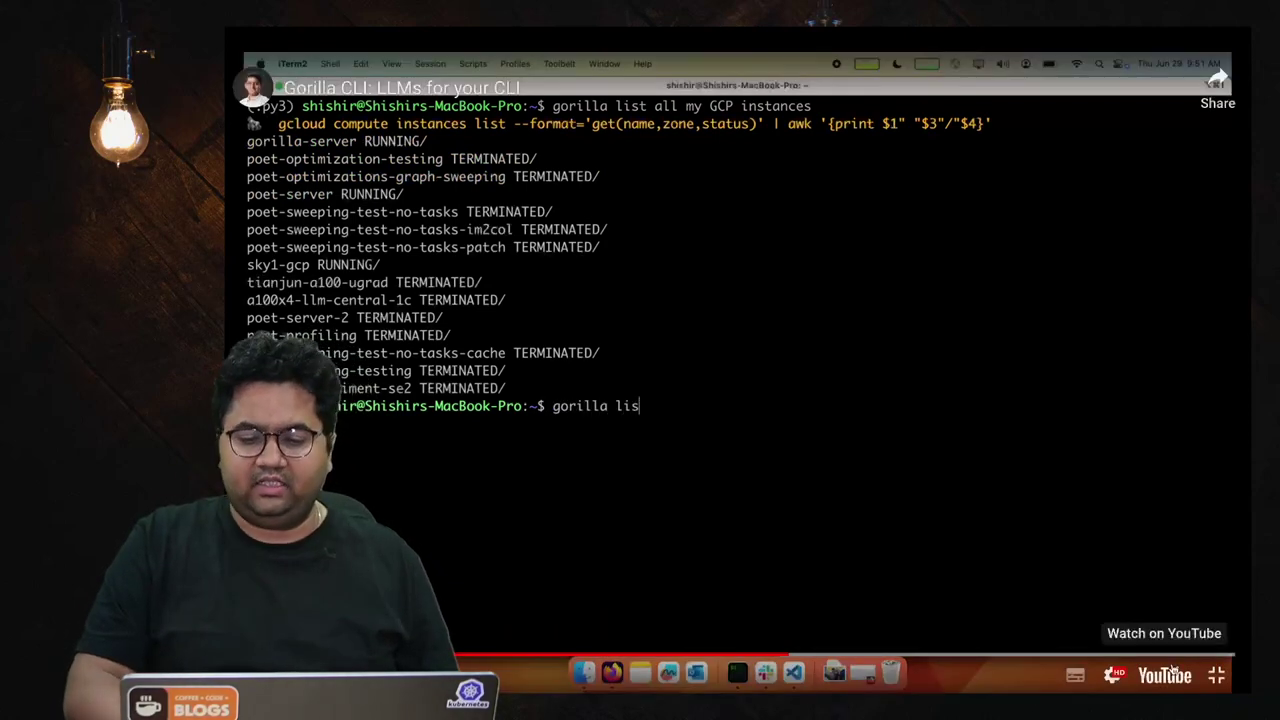
pyautogui.write('t all files in the current direc')
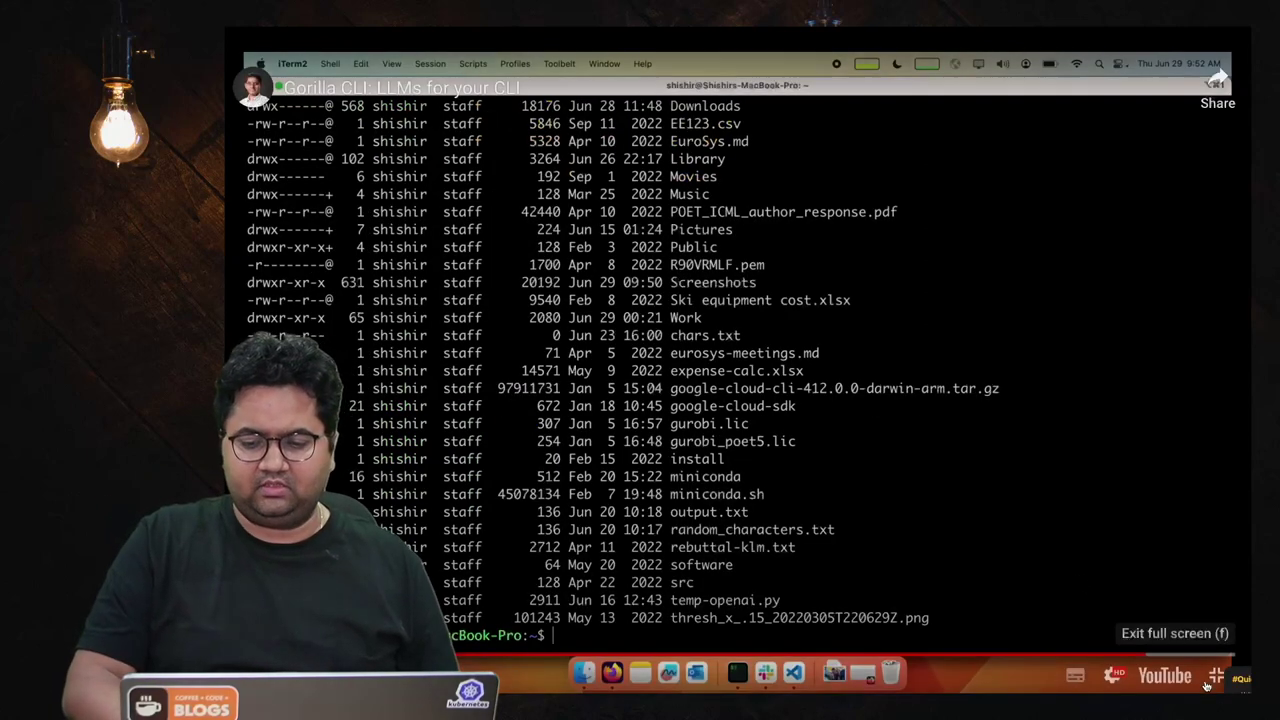
pyautogui.click(1212, 670)
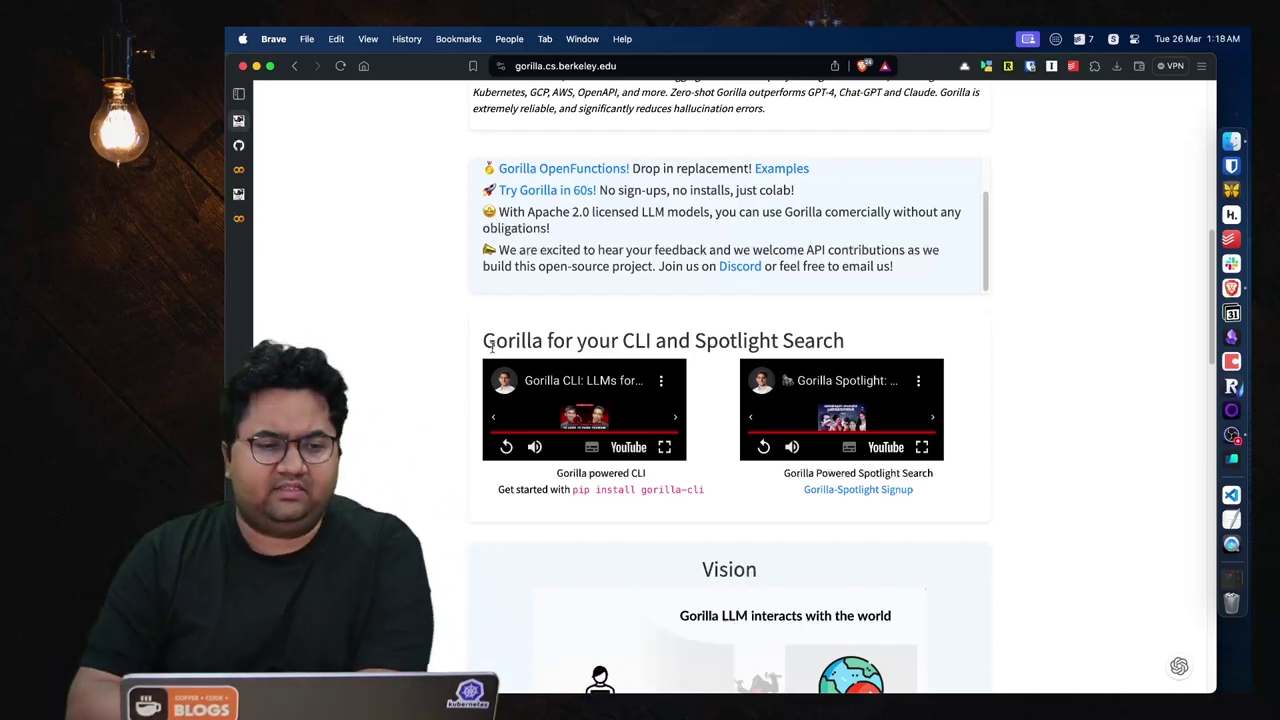
# Switch to the Gorilla functions.ipynb notebook and review its OpenFunctions overview and set-up code cell
pyautogui.hotkey('ctrl', 'Tab')
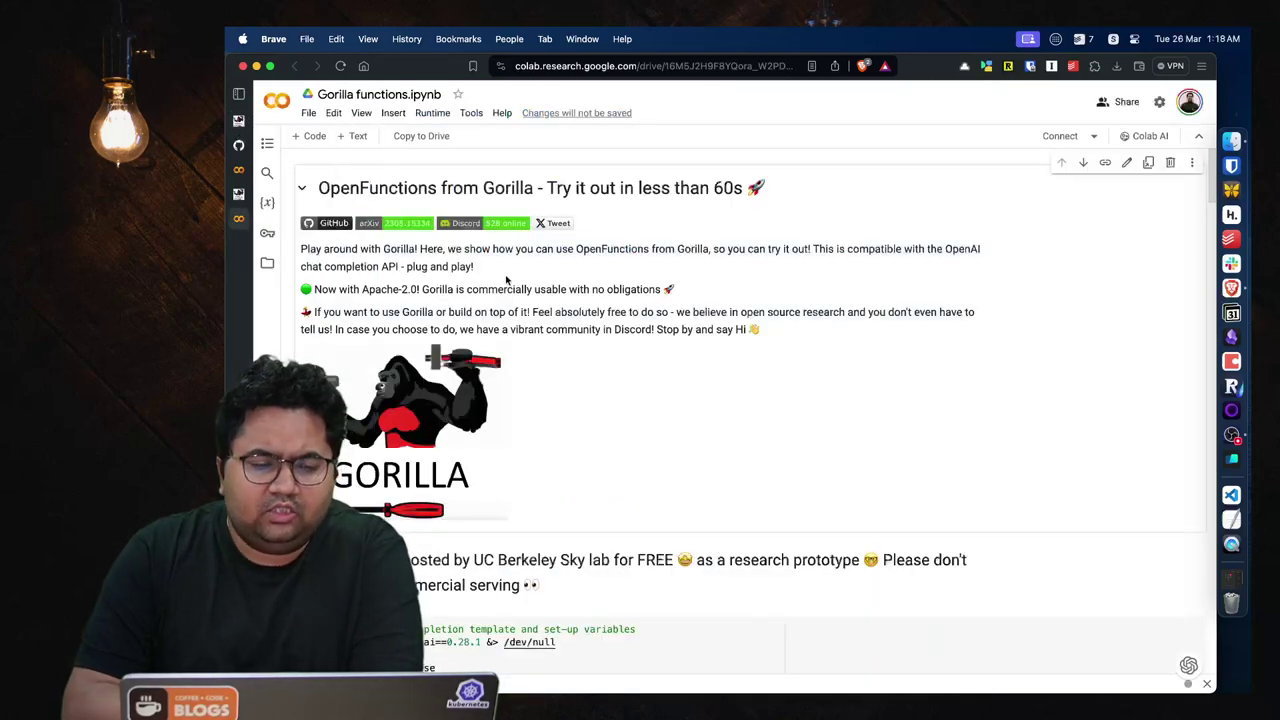
pyautogui.scroll(-2, 408, 368)
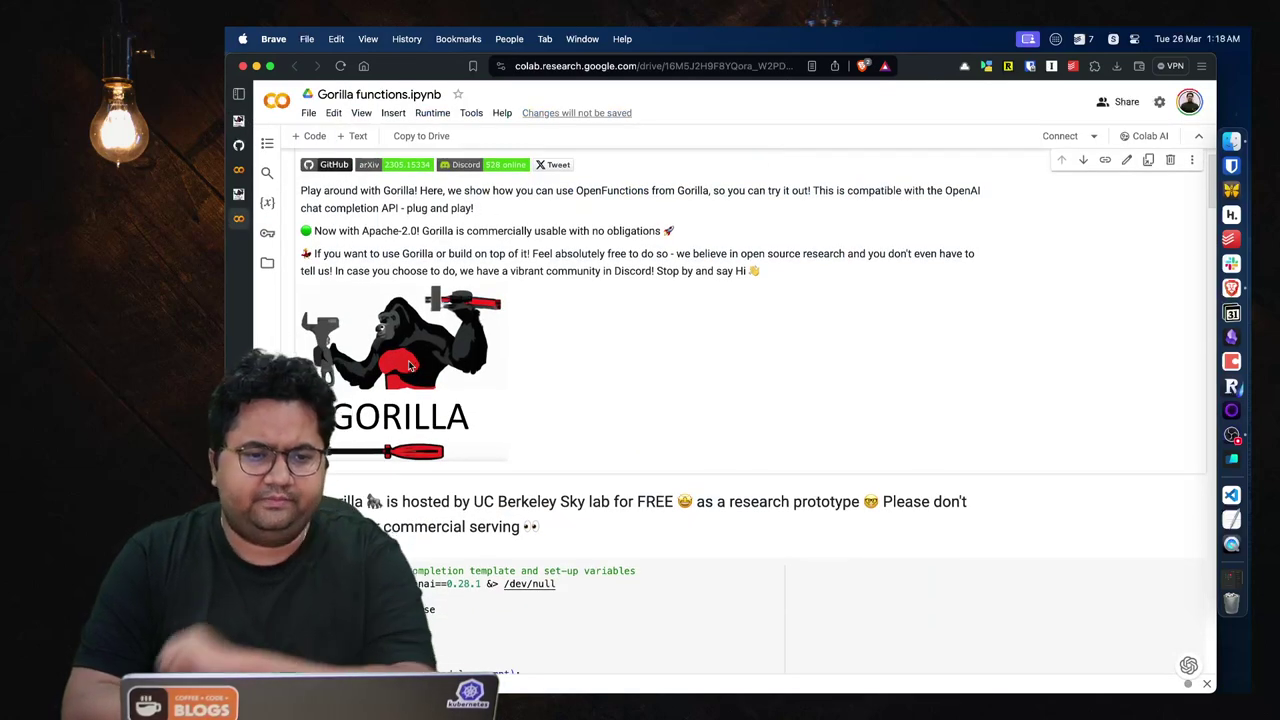
pyautogui.scroll(1, 380, 362)
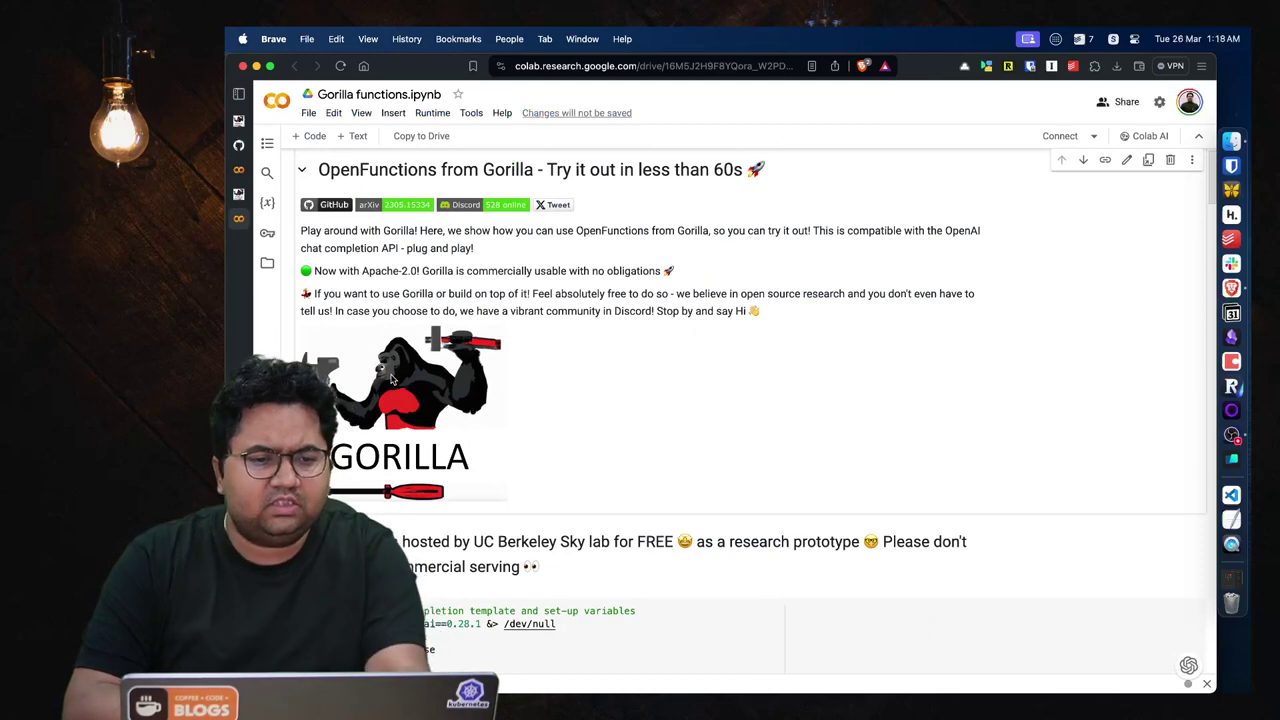
pyautogui.scroll(-5, 393, 378)
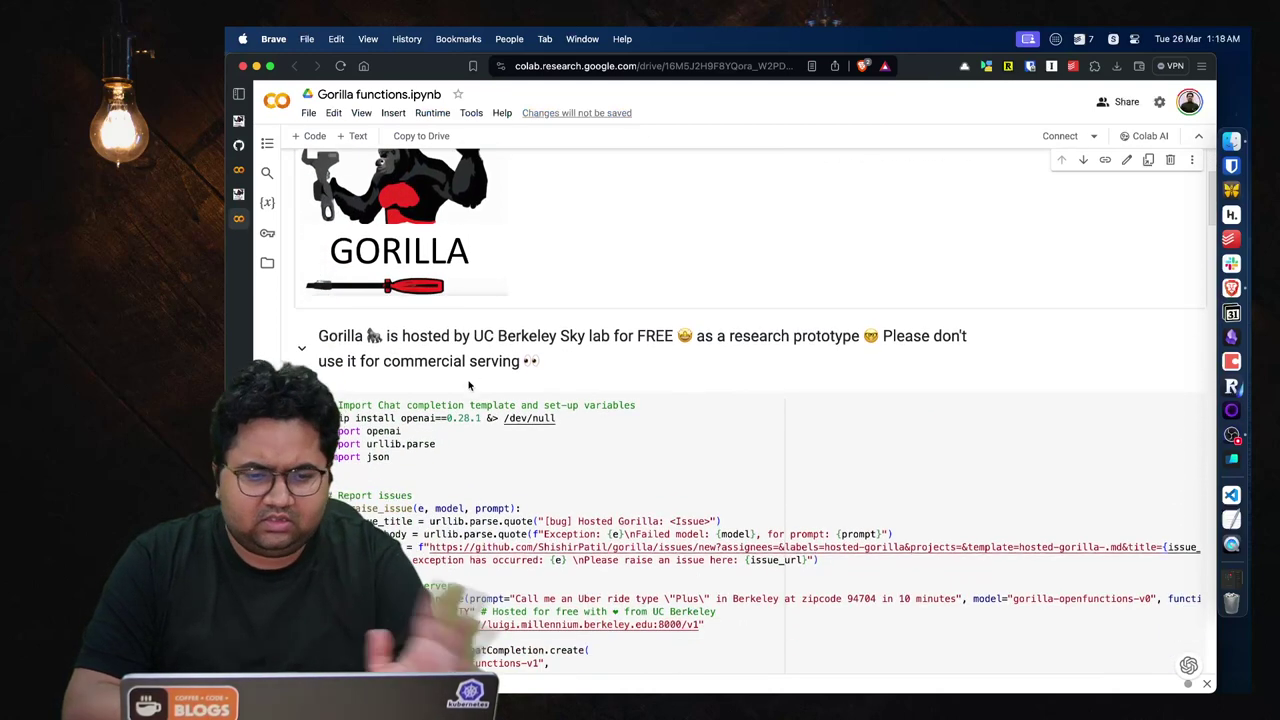
pyautogui.scroll(-5, 476, 335)
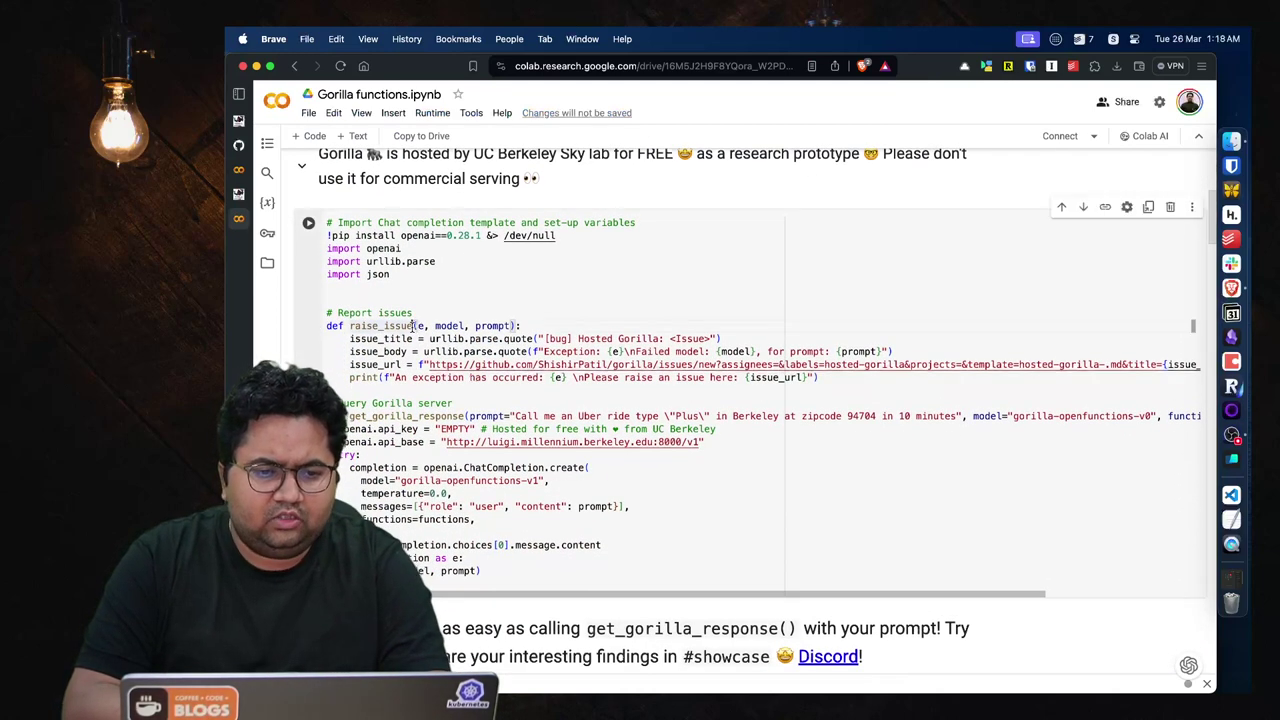
# Read the Gorilla OpenFunctions introduction and the Code Function Calling API vs. REST API section, down to the function_documentation example
pyautogui.scroll(-10, 413, 328)
pyautogui.scroll(-3, 412, 331)
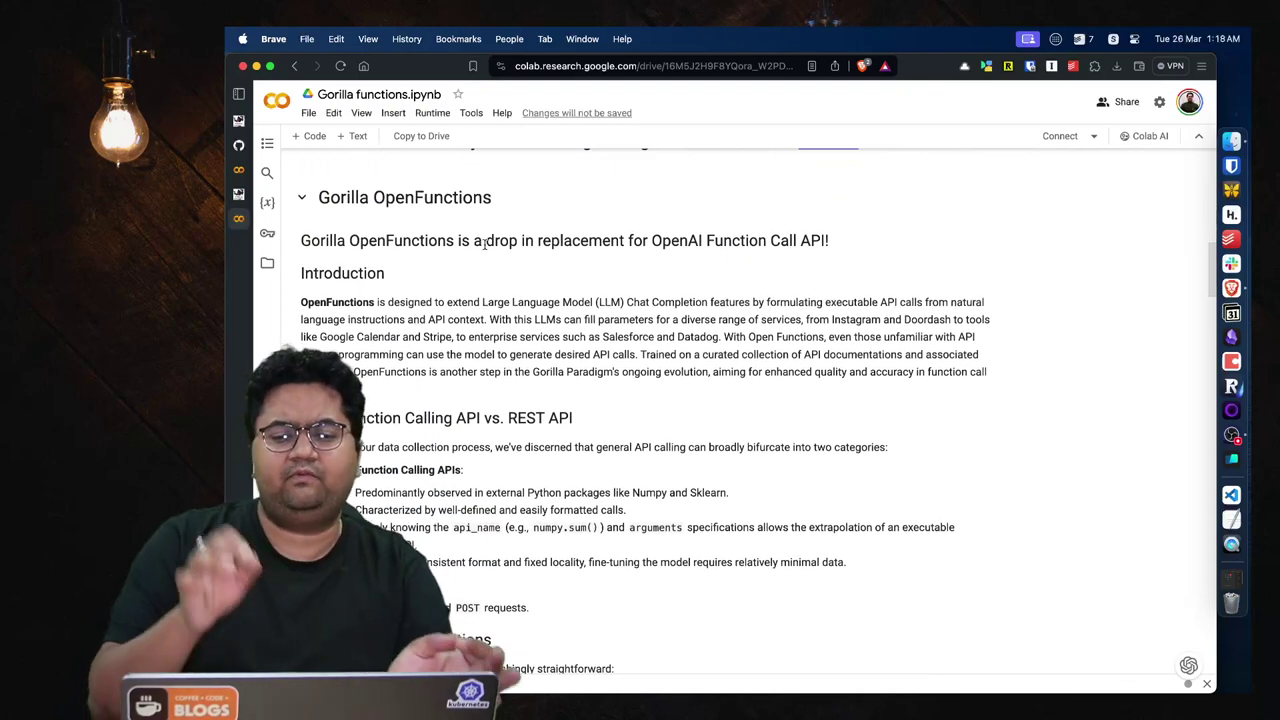
pyautogui.scroll(-2, 484, 244)
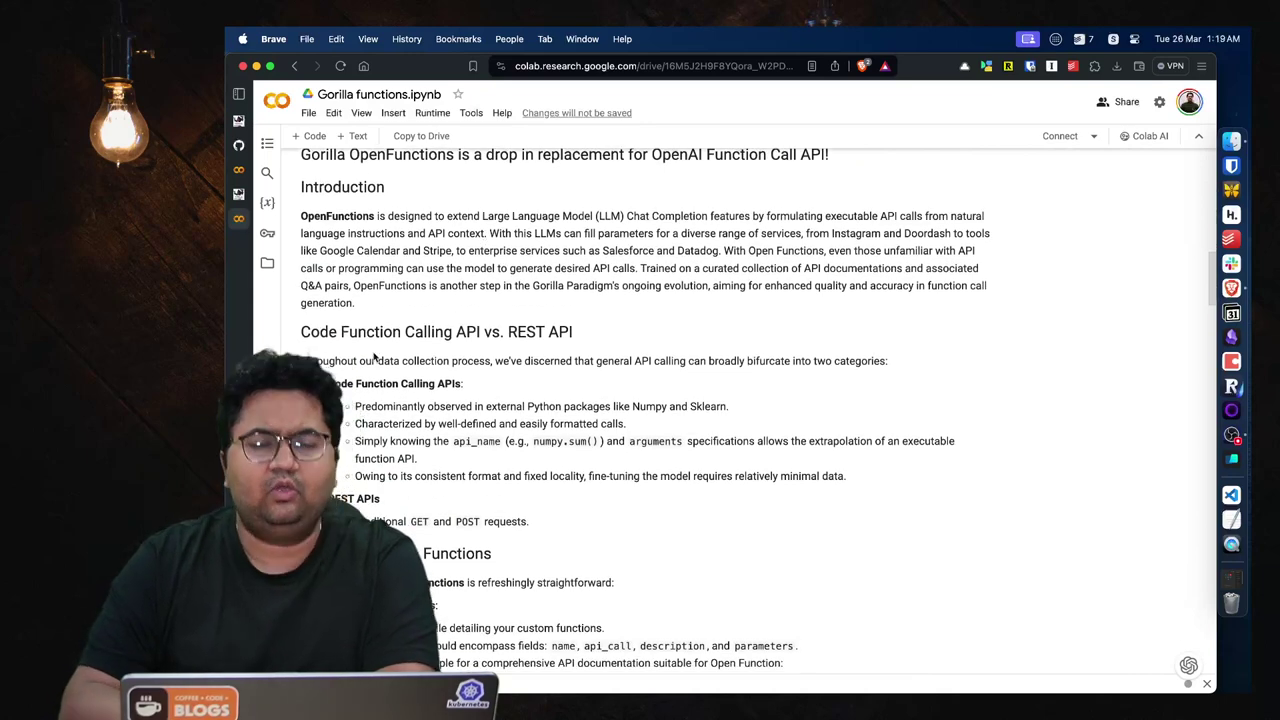
pyautogui.scroll(-2, 374, 358)
pyautogui.scroll(-10, 375, 358)
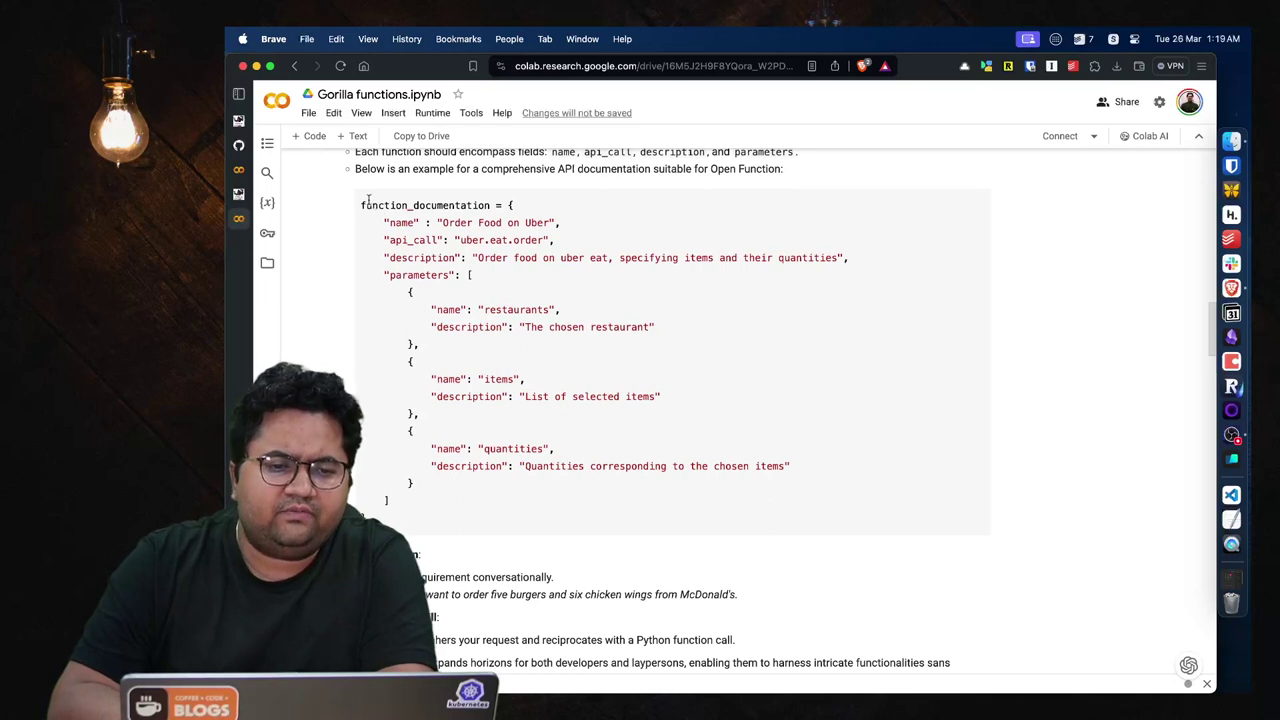
# Examine the Order Food on Uber function_documentation example, highlighting its name, api_call, description and parameters
pyautogui.moveTo(368, 200); pyautogui.dragTo(580, 423)
pyautogui.click(515, 233)
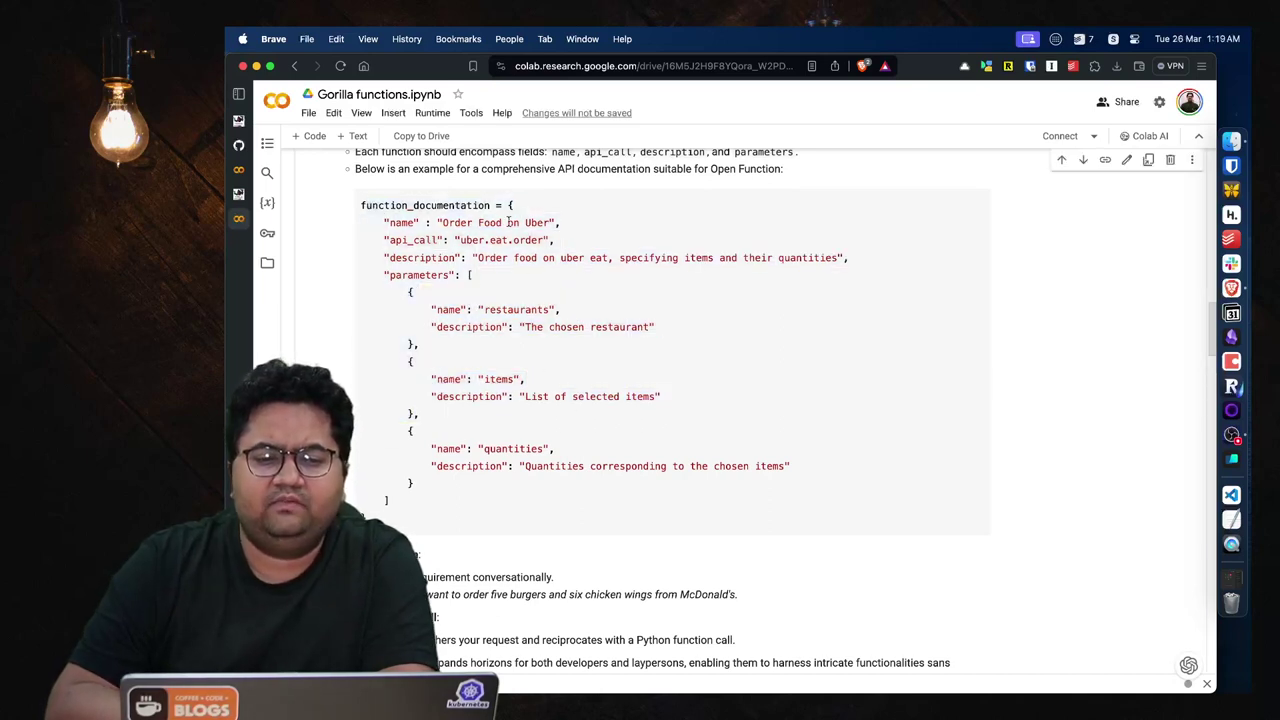
pyautogui.moveTo(444, 222); pyautogui.dragTo(556, 226)
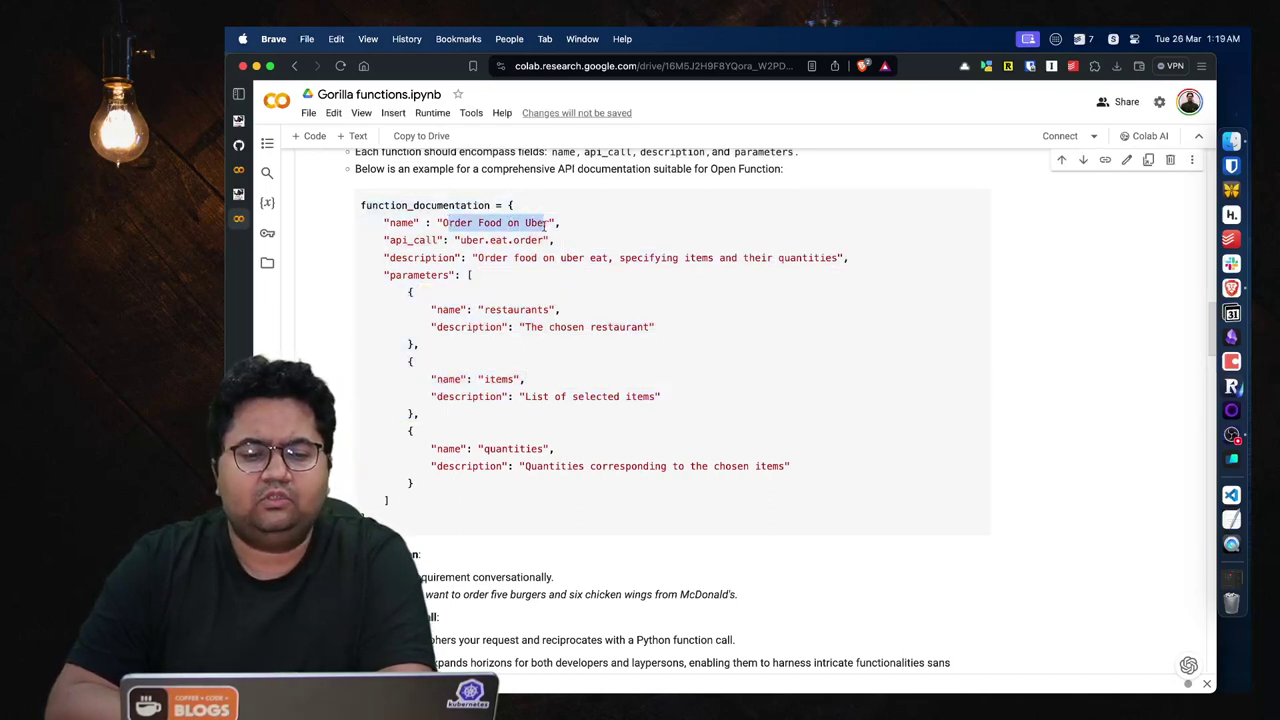
pyautogui.doubleClick(475, 241)
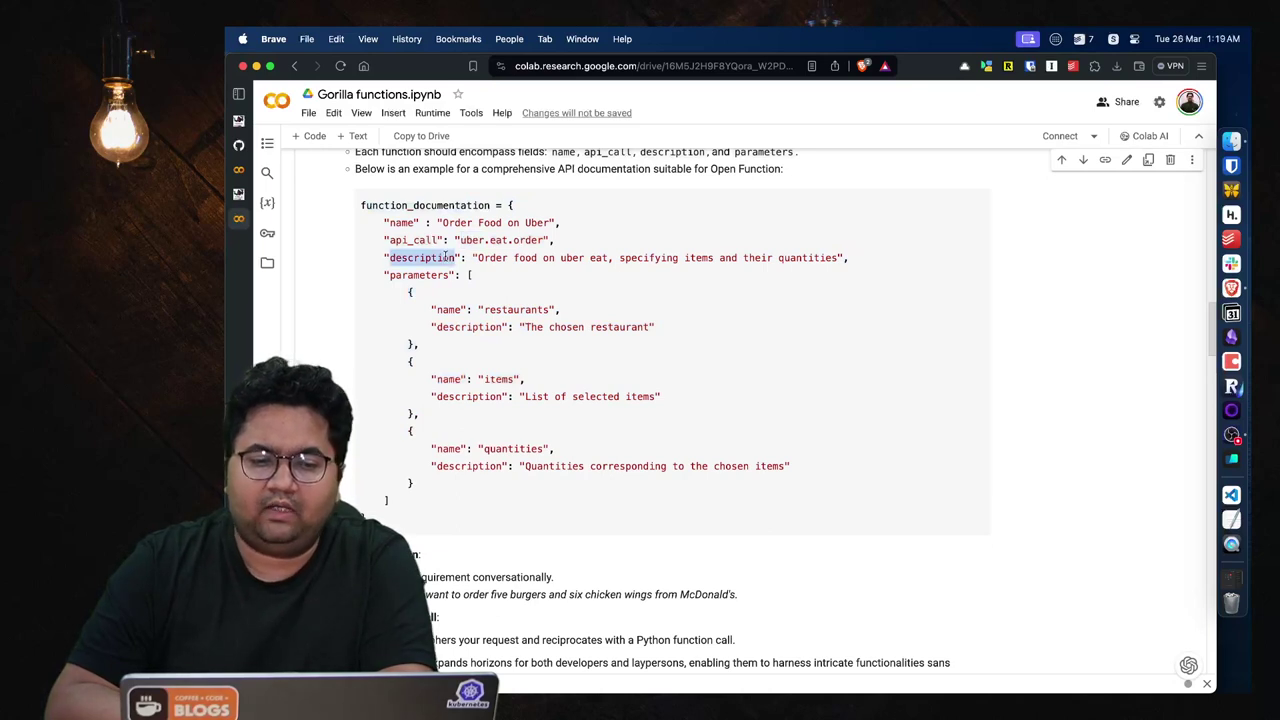
pyautogui.tripleClick(445, 257)
pyautogui.moveTo(432, 308); pyautogui.dragTo(566, 486)
pyautogui.click(566, 486)
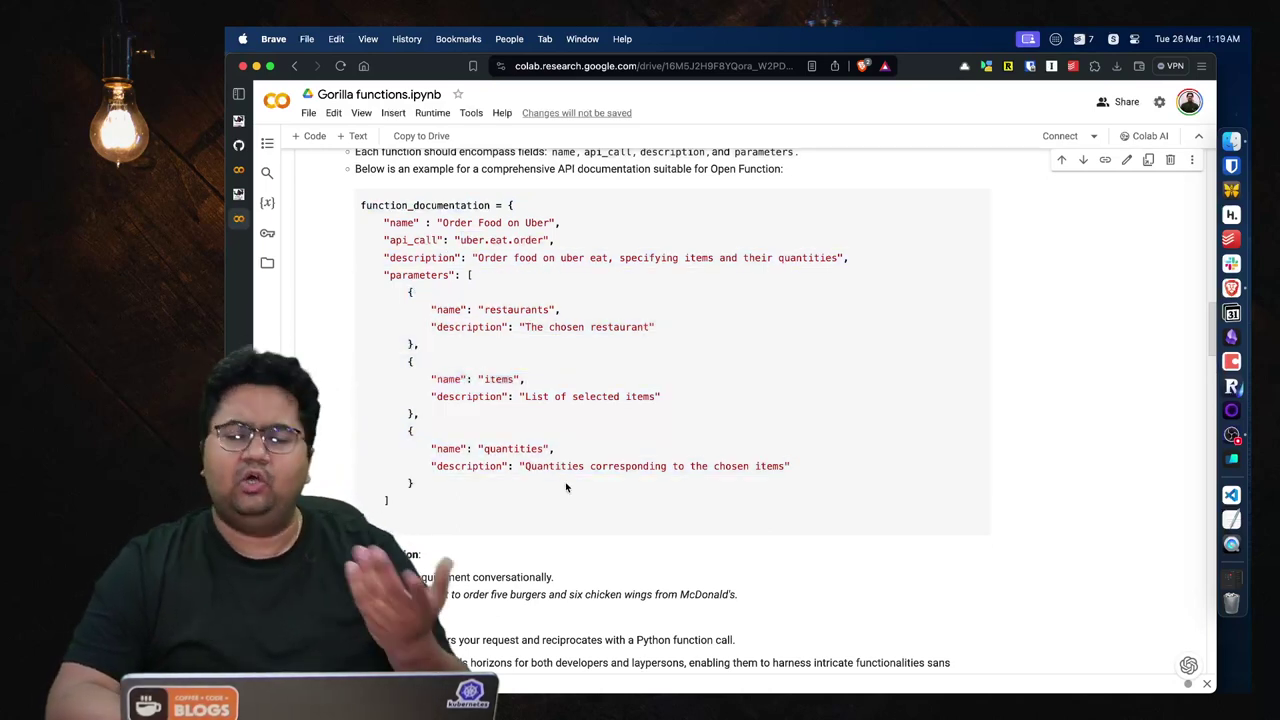
# Examine the Ask Your Question and Get Your Function Call sections, including the full McDonald's order prompt and its output call
pyautogui.scroll(-4, 635, 450)
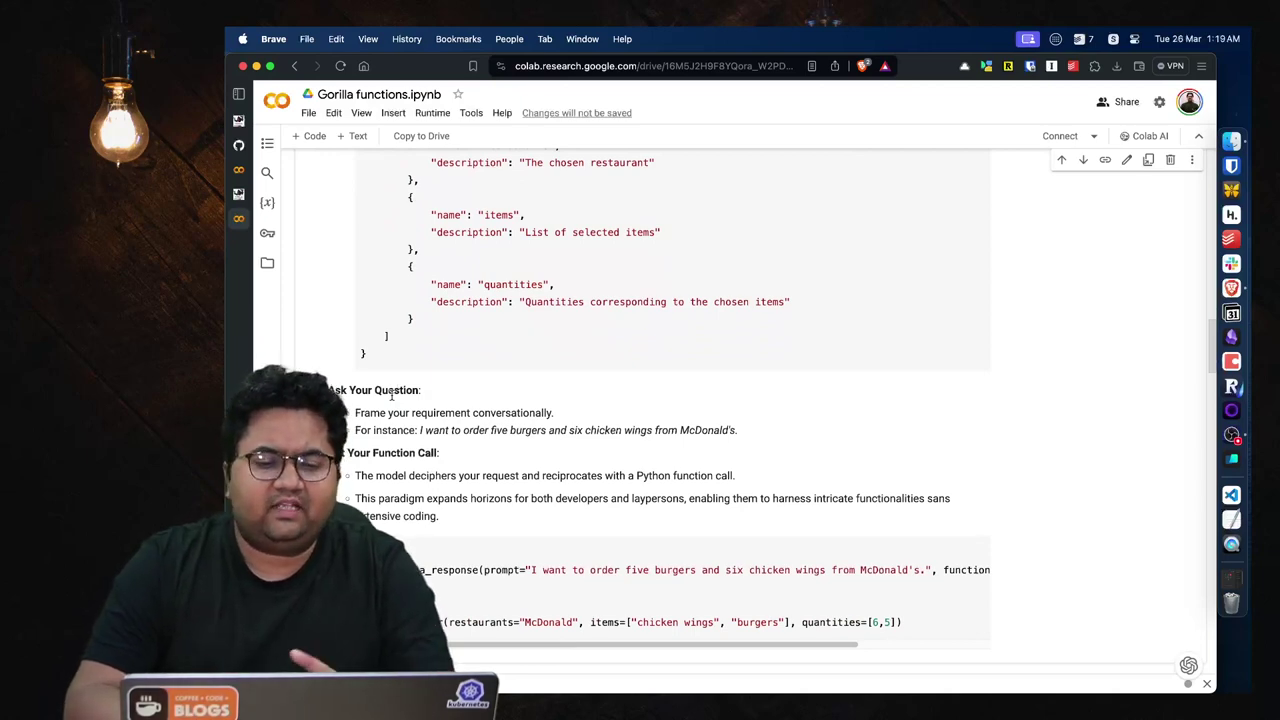
pyautogui.scroll(-1, 391, 395)
pyautogui.scroll(-1, 391, 395)
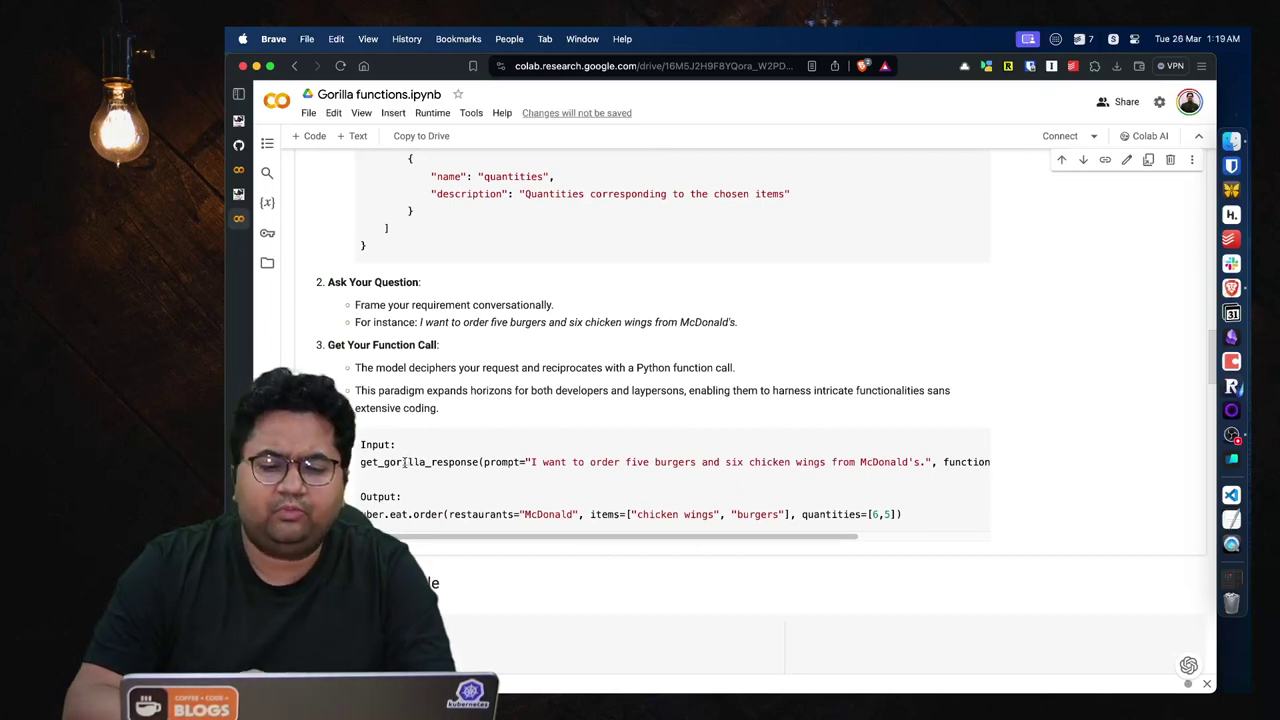
pyautogui.hscroll(5, 551, 476)
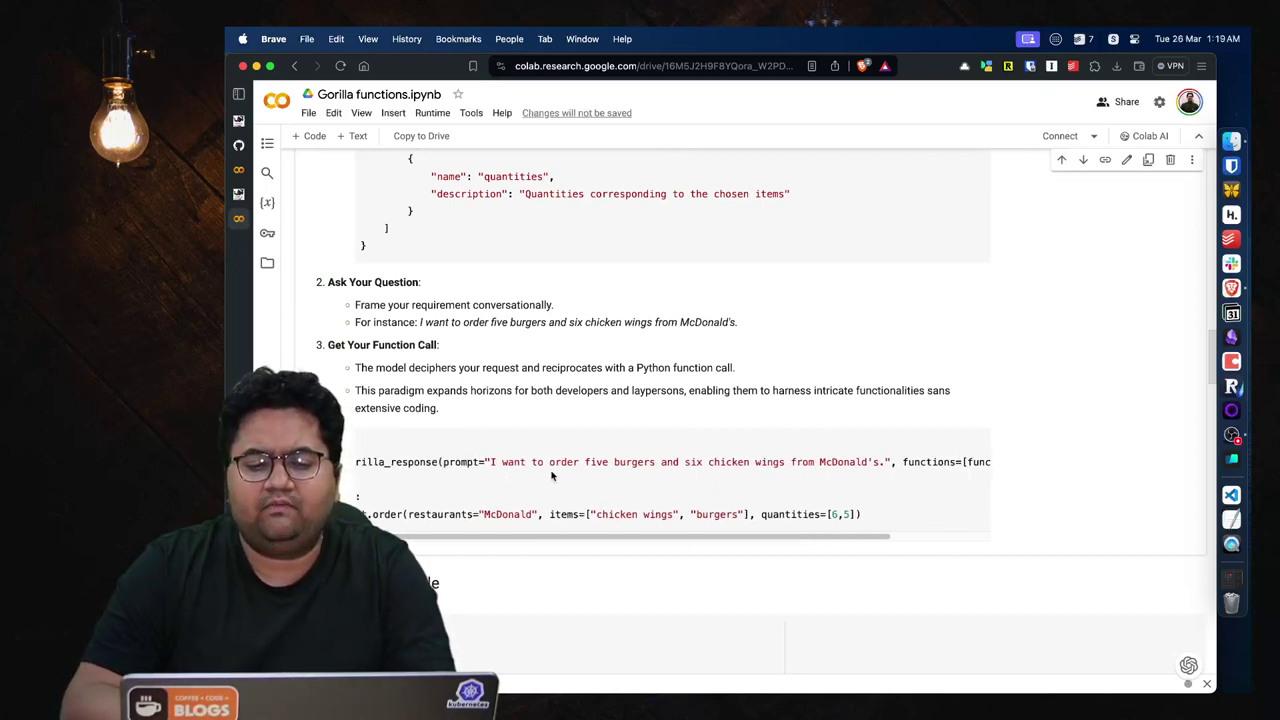
pyautogui.hscroll(1, 551, 476)
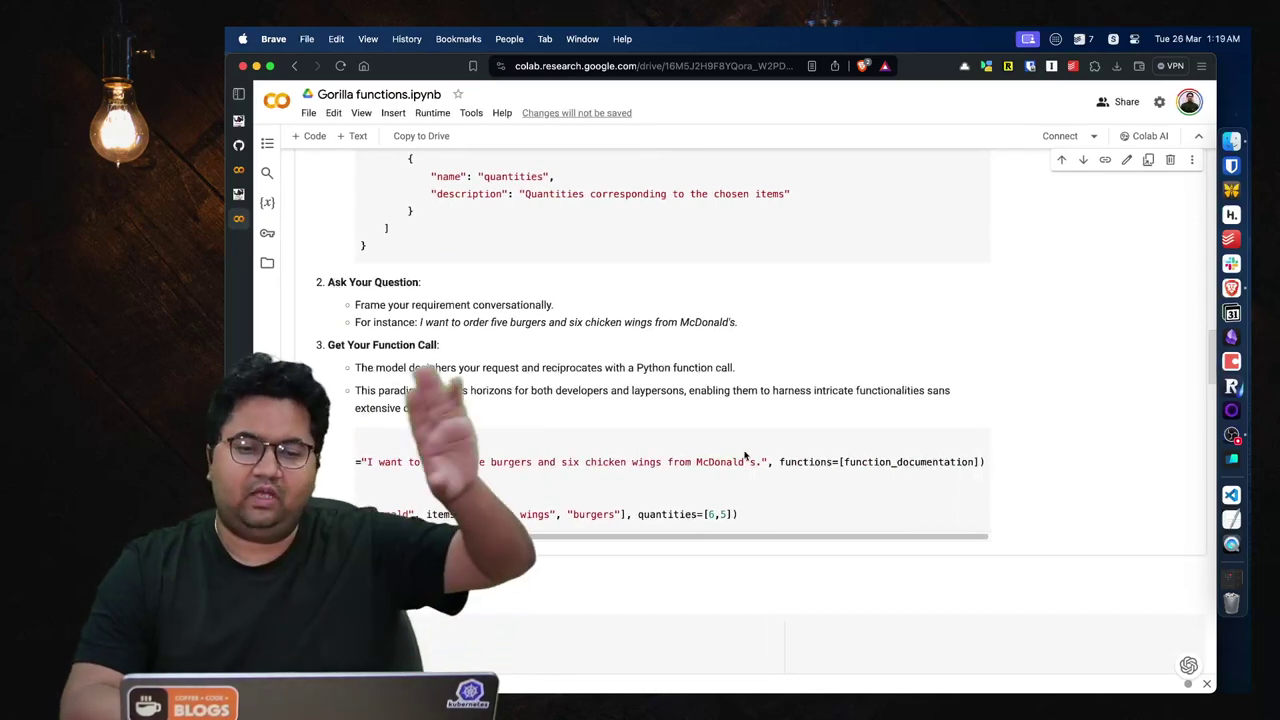
pyautogui.hscroll(-6, 746, 457)
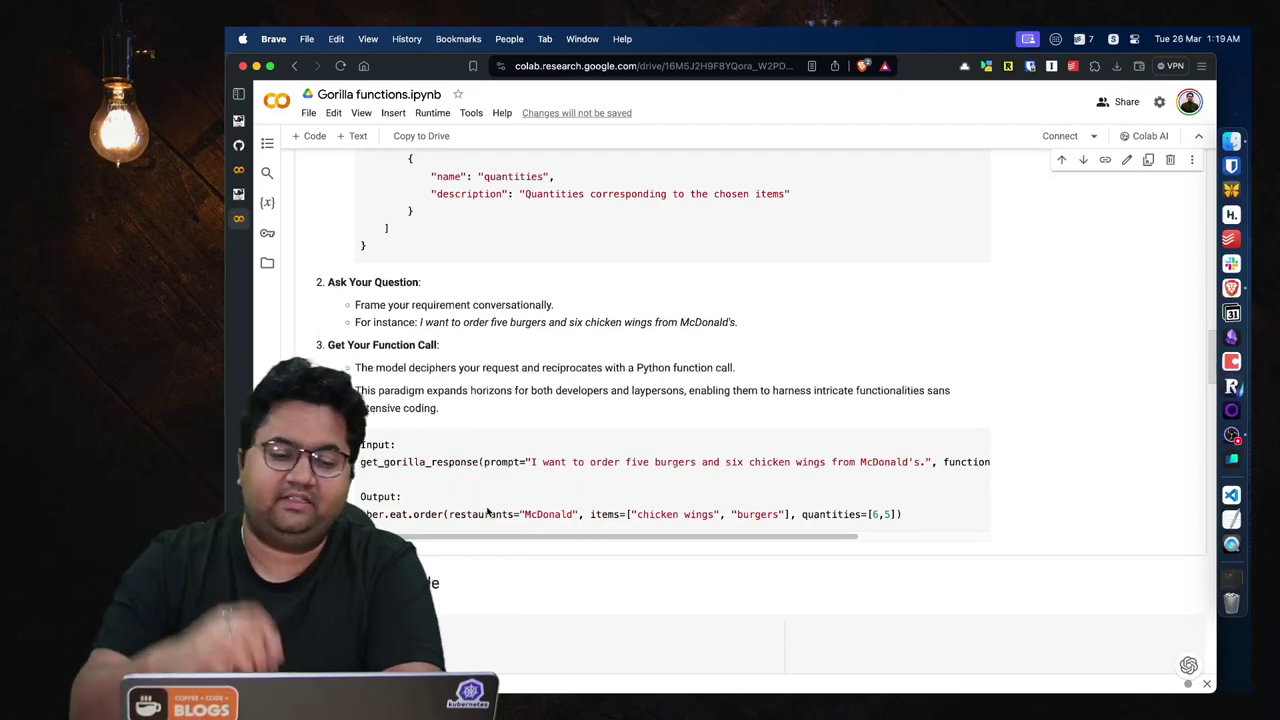
# Examine the Weather Example cell, highlighting the openai and json imports and the hard-coded get_current_weather function
pyautogui.scroll(-5, 487, 510)
pyautogui.scroll(-2, 487, 508)
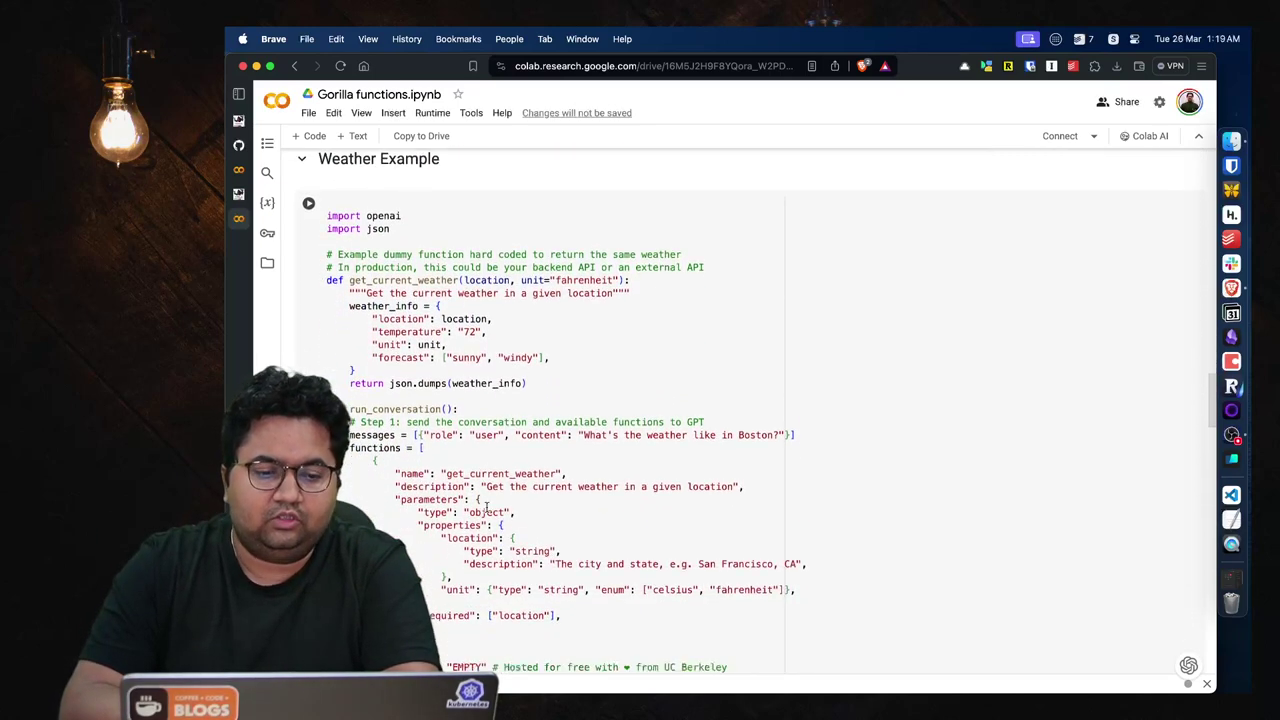
pyautogui.click(372, 220)
pyautogui.doubleClick(380, 216)
pyautogui.doubleClick(378, 229)
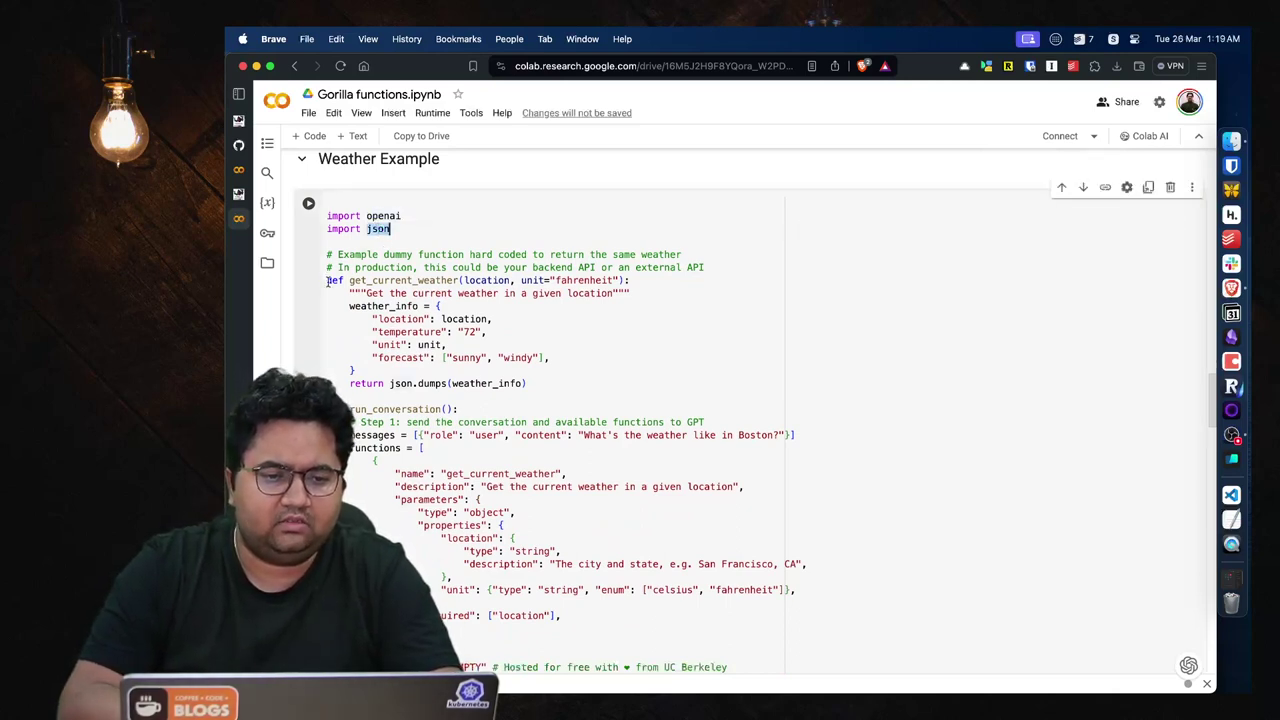
pyautogui.moveTo(328, 281); pyautogui.dragTo(565, 399)
# Examine run_conversation in the Weather Example, highlighting its functions list and get_current_weather entry, down to the model call and printed output
pyautogui.scroll(-3, 535, 422)
pyautogui.moveTo(349, 310); pyautogui.dragTo(472, 364)
pyautogui.click(470, 364)
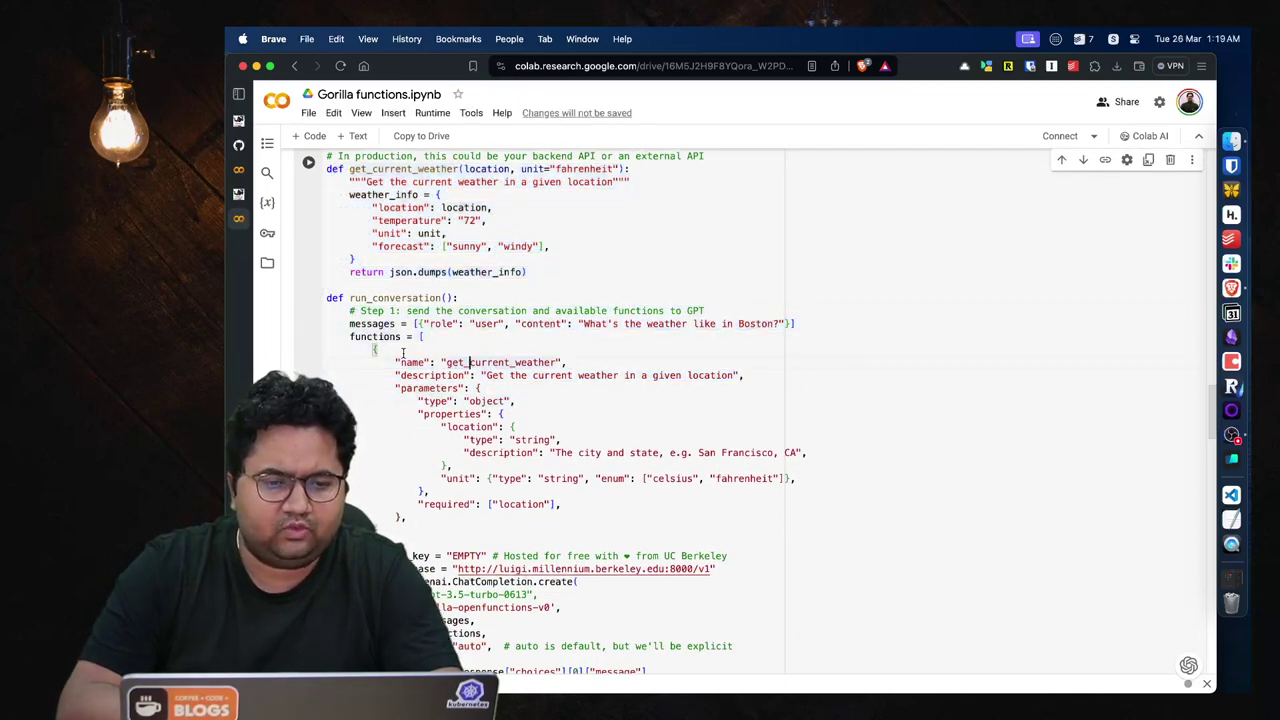
pyautogui.moveTo(391, 362); pyautogui.dragTo(612, 518)
pyautogui.doubleClick(492, 363)
pyautogui.scroll(-2, 492, 365)
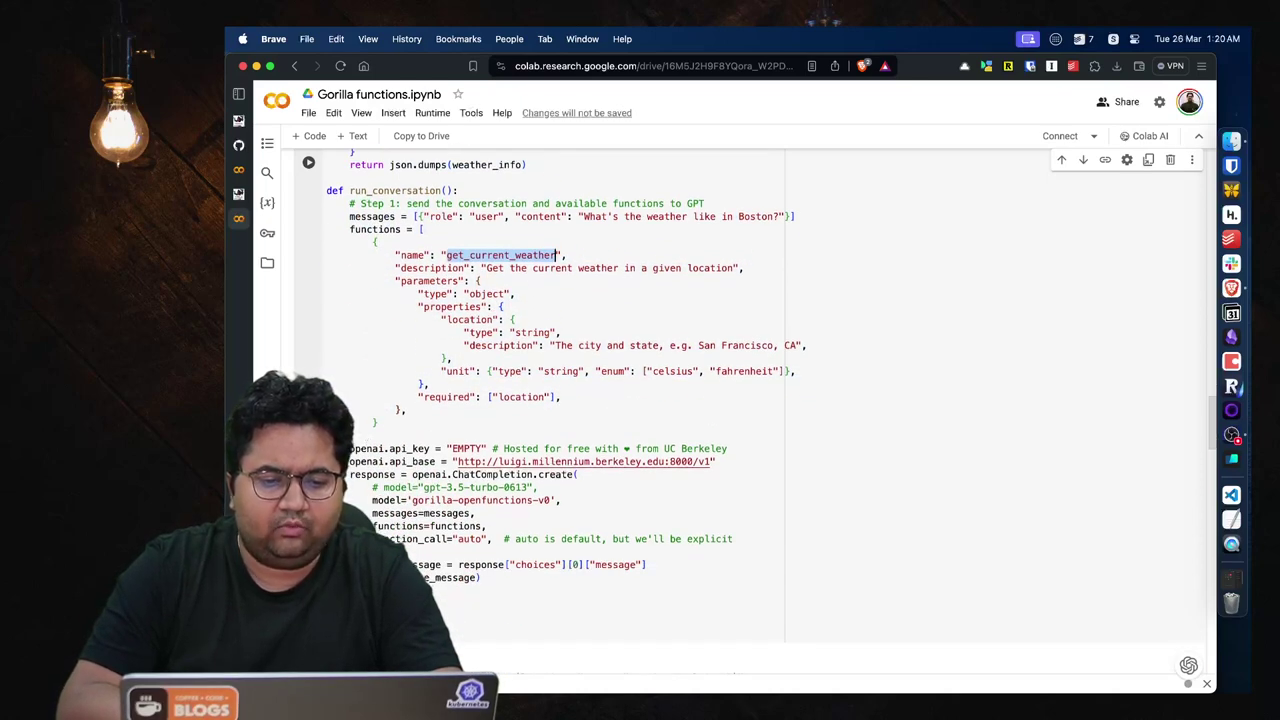
pyautogui.scroll(-5, 557, 255)
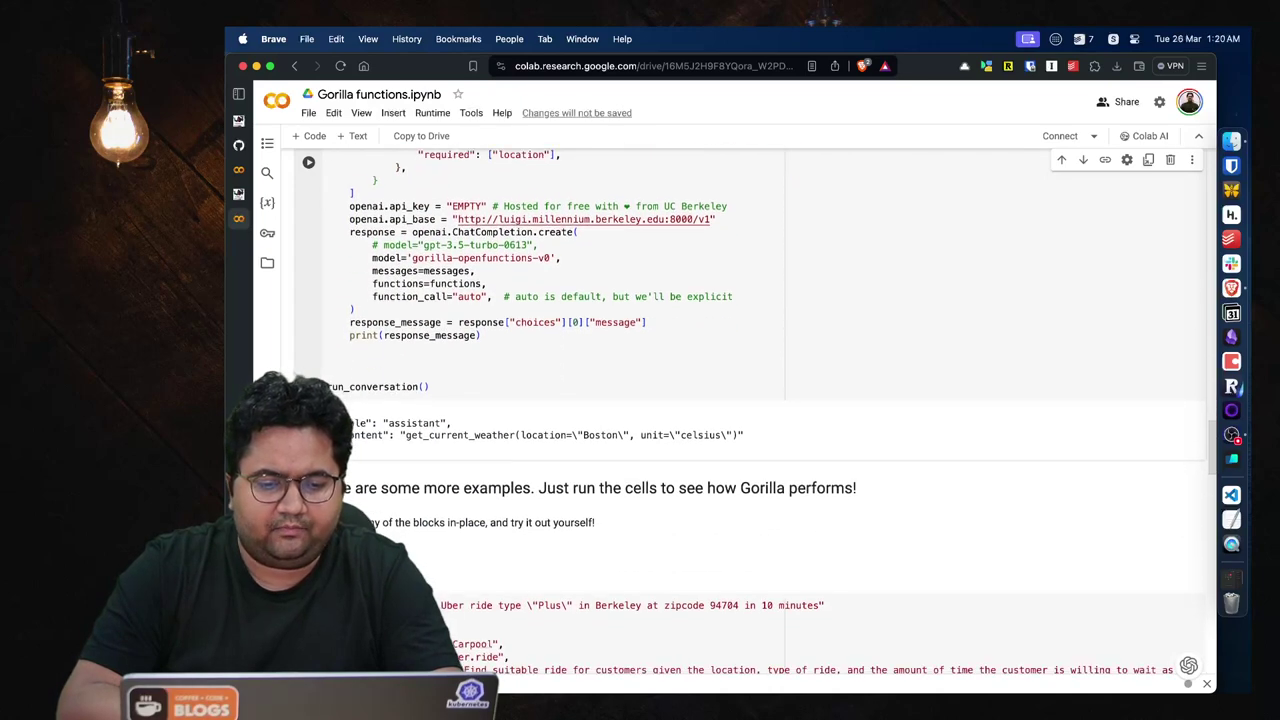
# Examine the Uber examples, highlighting the ride query and the Uber Carpool function definition, down to the food order call
pyautogui.scroll(-3, 400, 495)
pyautogui.click(400, 495)
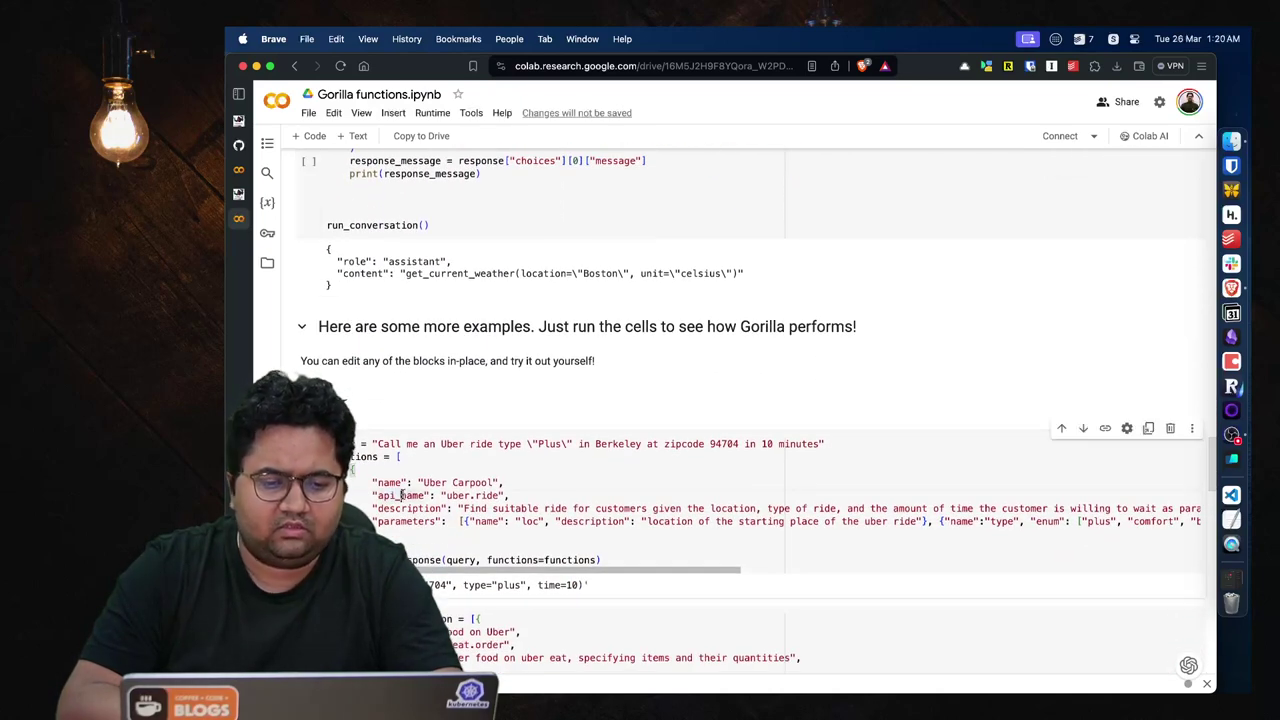
pyautogui.scroll(-2, 400, 495)
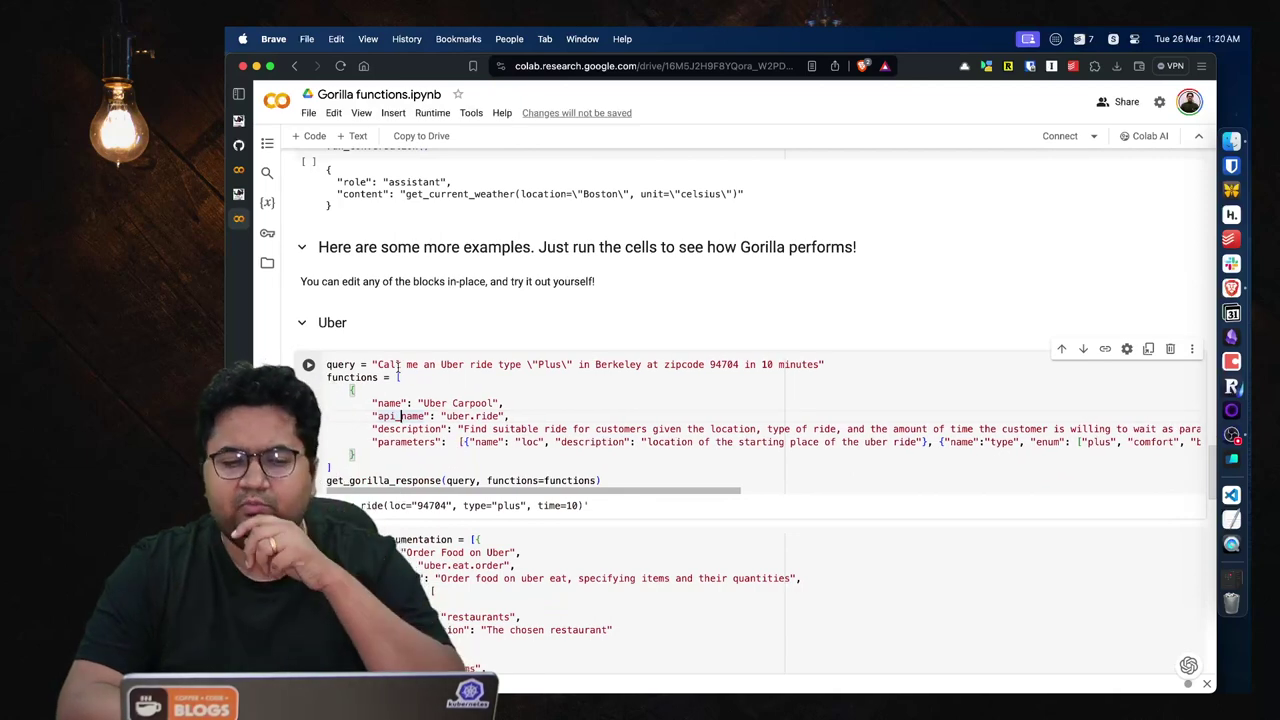
pyautogui.moveTo(378, 365); pyautogui.dragTo(620, 368)
pyautogui.click(620, 368)
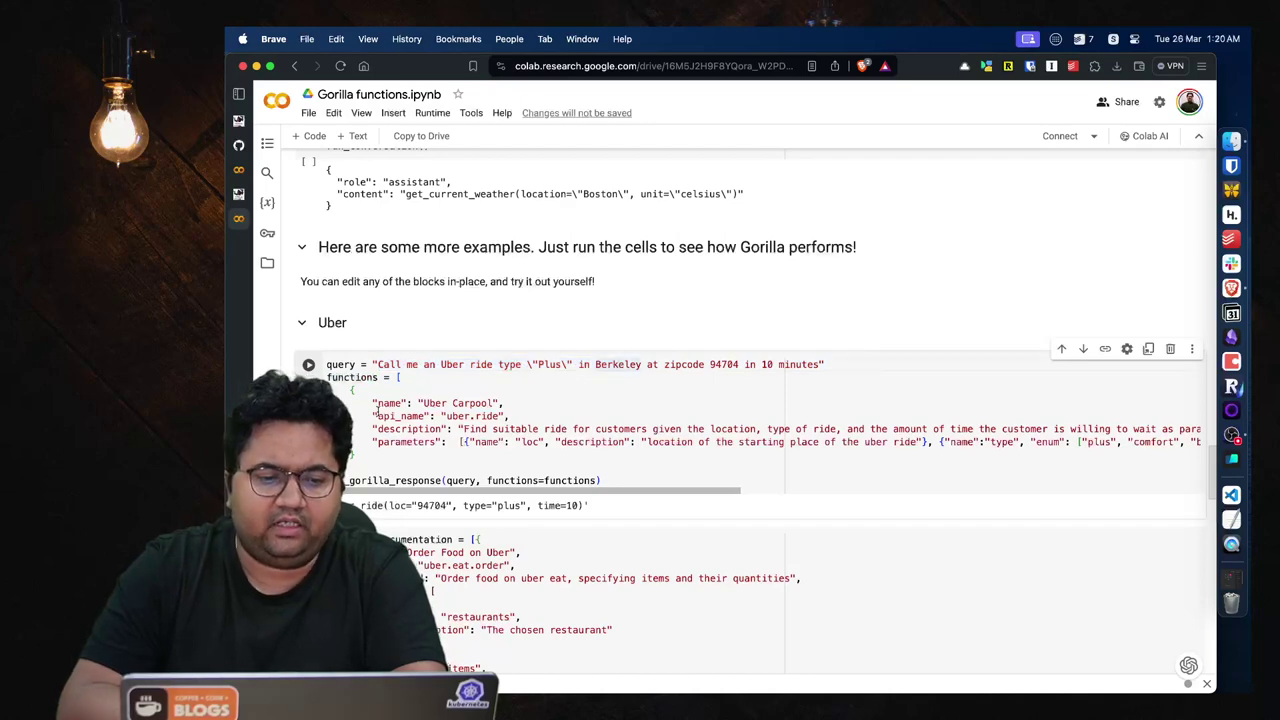
pyautogui.moveTo(376, 402); pyautogui.dragTo(509, 442)
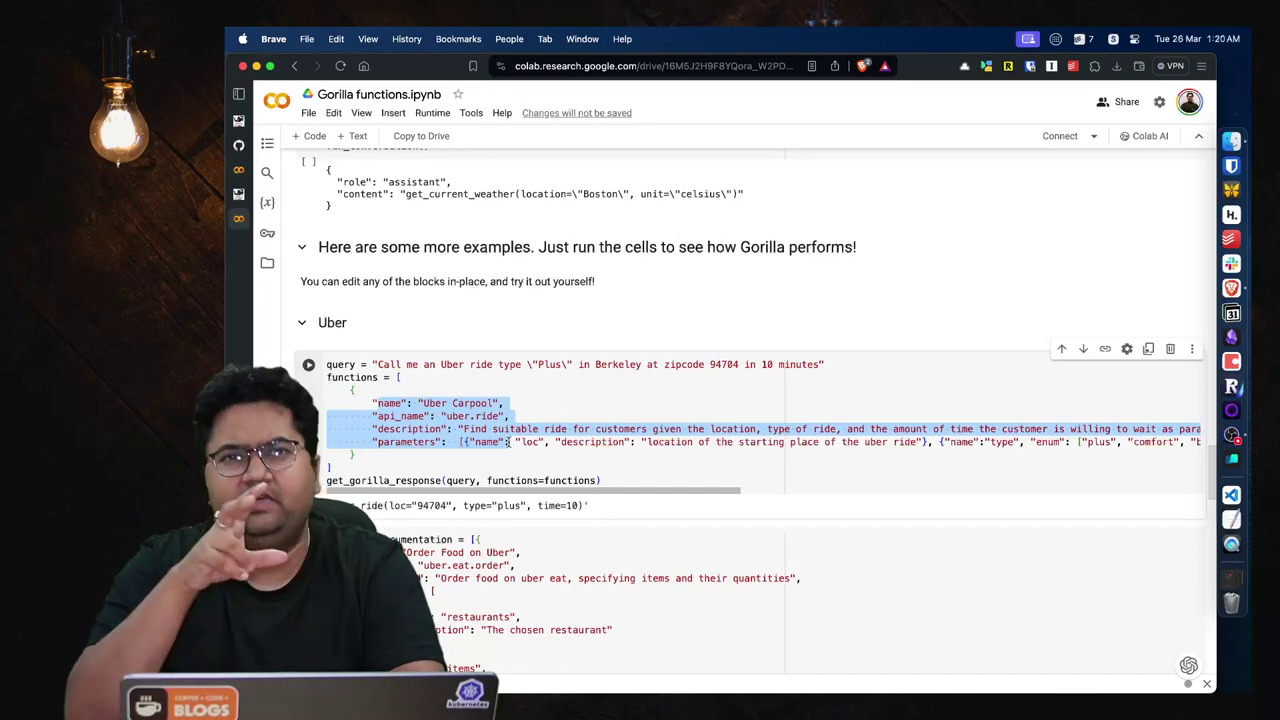
pyautogui.scroll(-6, 510, 442)
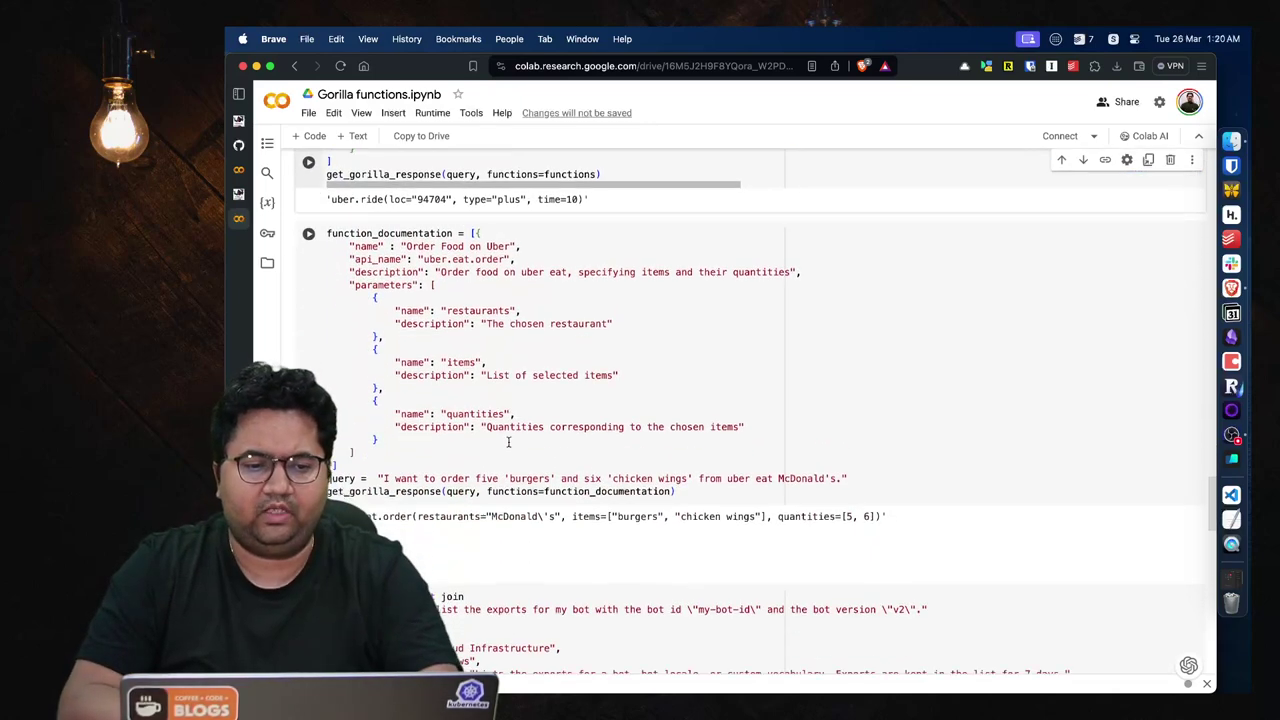
# Examine the AWS example's function definition, highlighting its domain, api_name with lexv2-models, and the bot-id and bot-version arguments
pyautogui.scroll(-2, 508, 442)
pyautogui.scroll(-4, 506, 400)
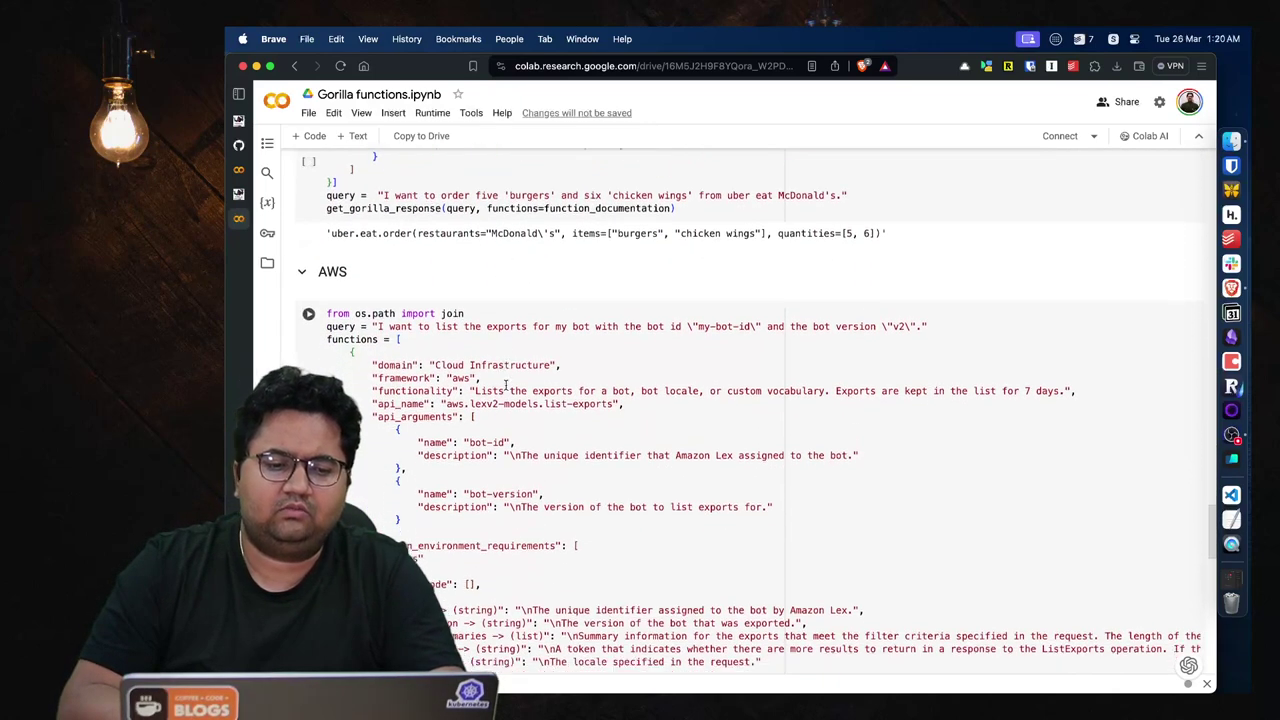
pyautogui.scroll(-1, 506, 383)
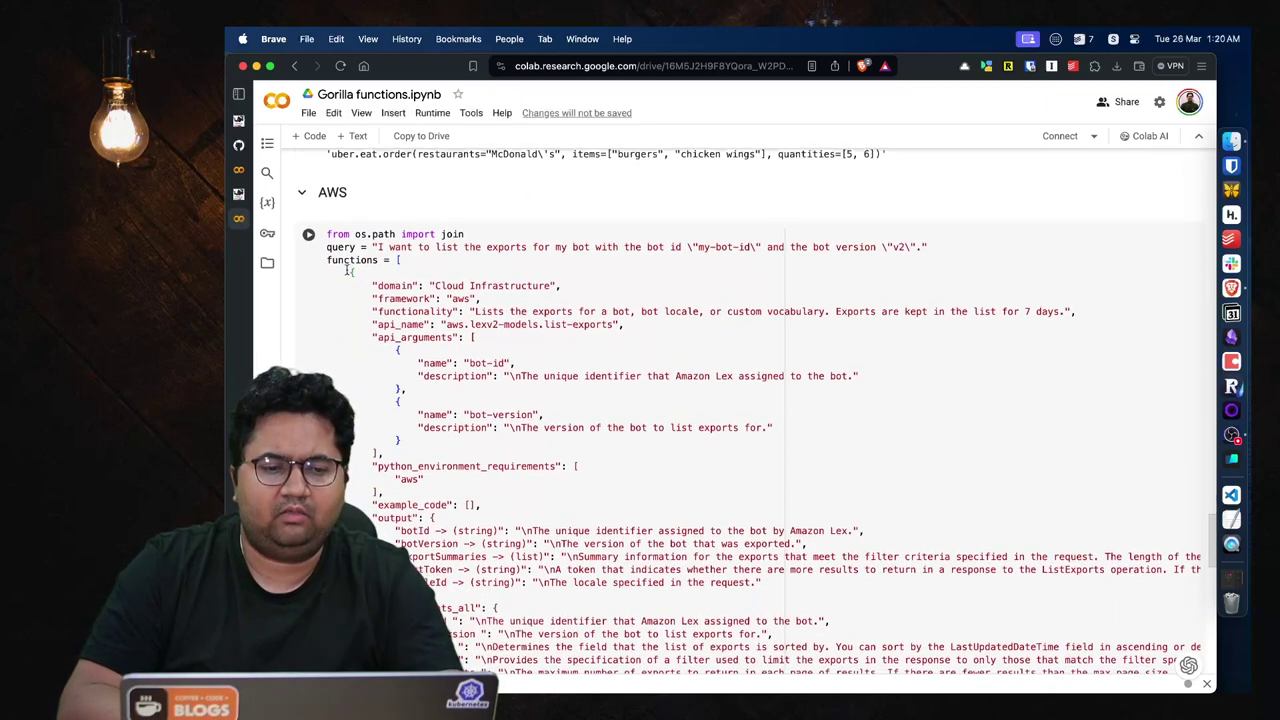
pyautogui.moveTo(367, 286); pyautogui.dragTo(580, 467)
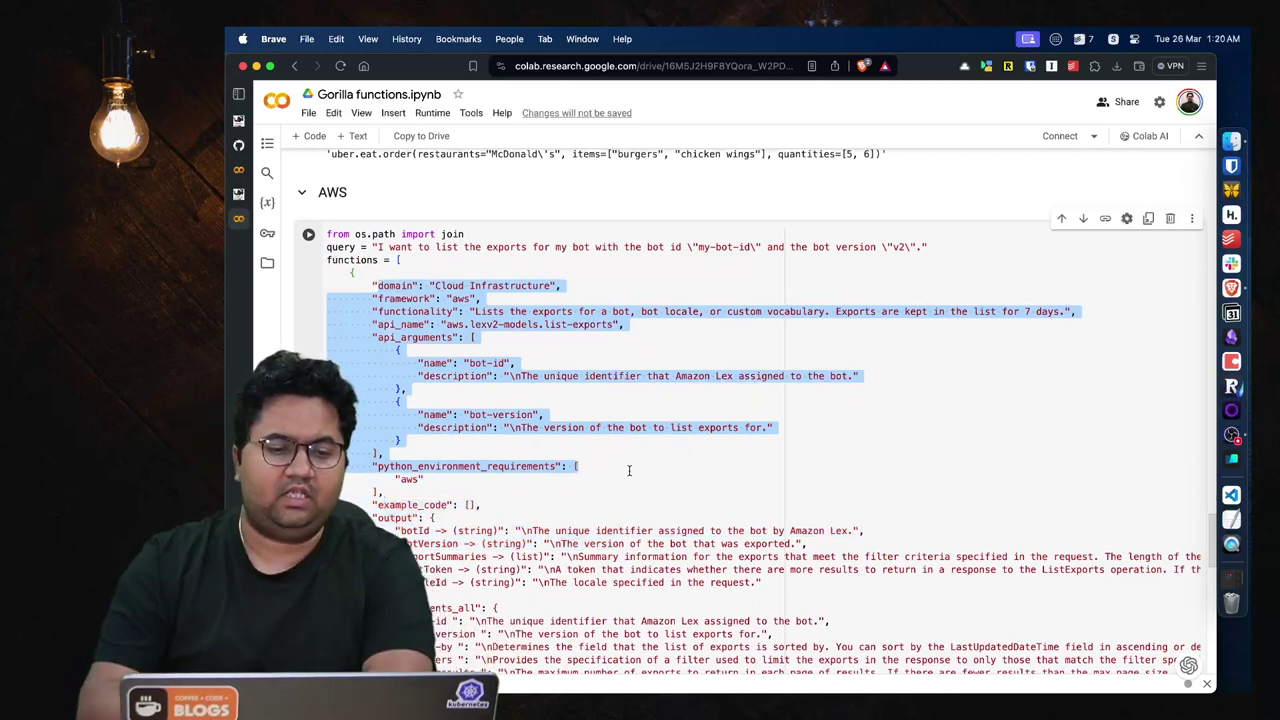
pyautogui.doubleClick(522, 325)
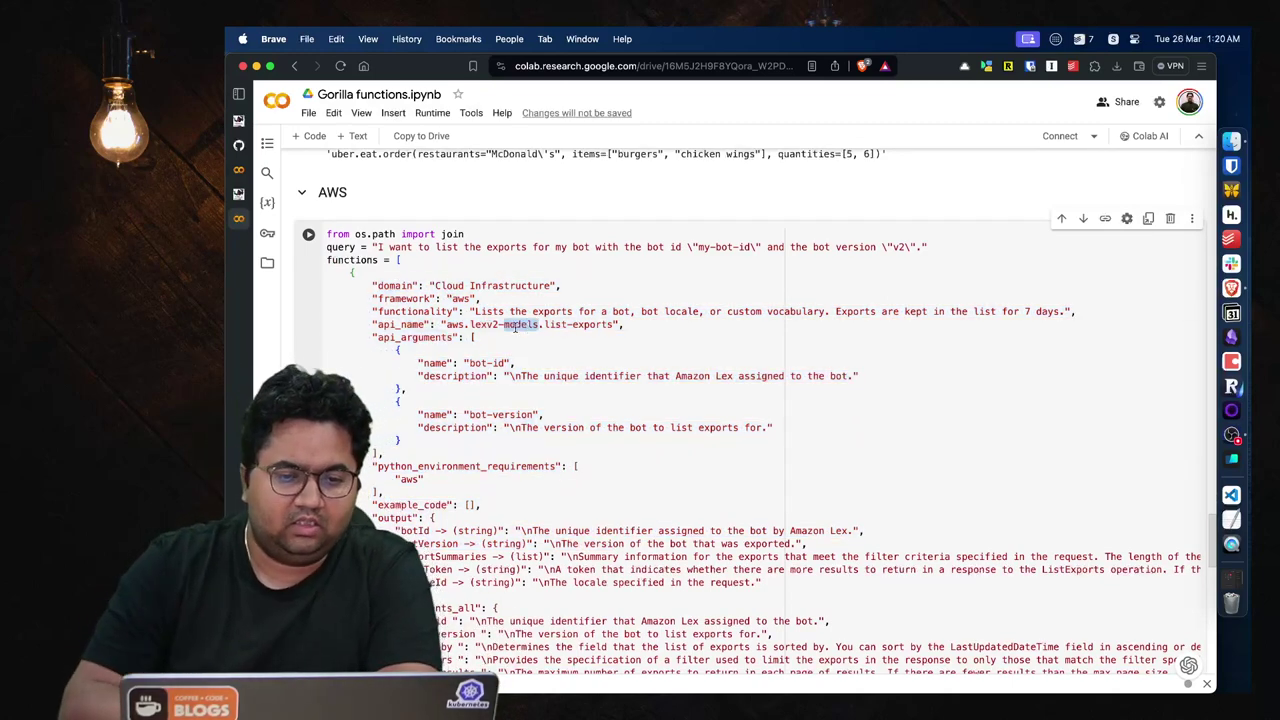
pyautogui.moveTo(416, 364); pyautogui.dragTo(513, 437)
pyautogui.moveTo(472, 324); pyautogui.dragTo(540, 324)
pyautogui.scroll(-2, 540, 324)
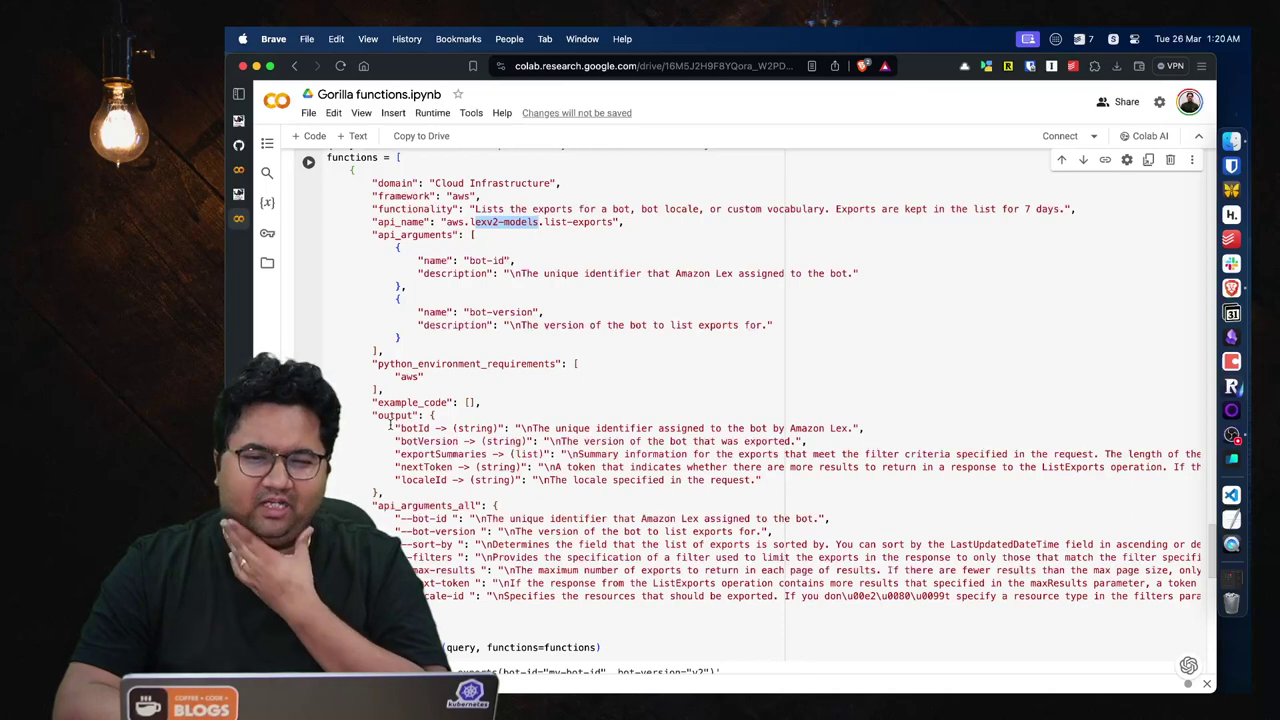
# Compare the AWS example's highlighted bot exports query with its output fields, full API arguments and resulting function call
pyautogui.click(484, 273)
pyautogui.scroll(-3, 484, 275)
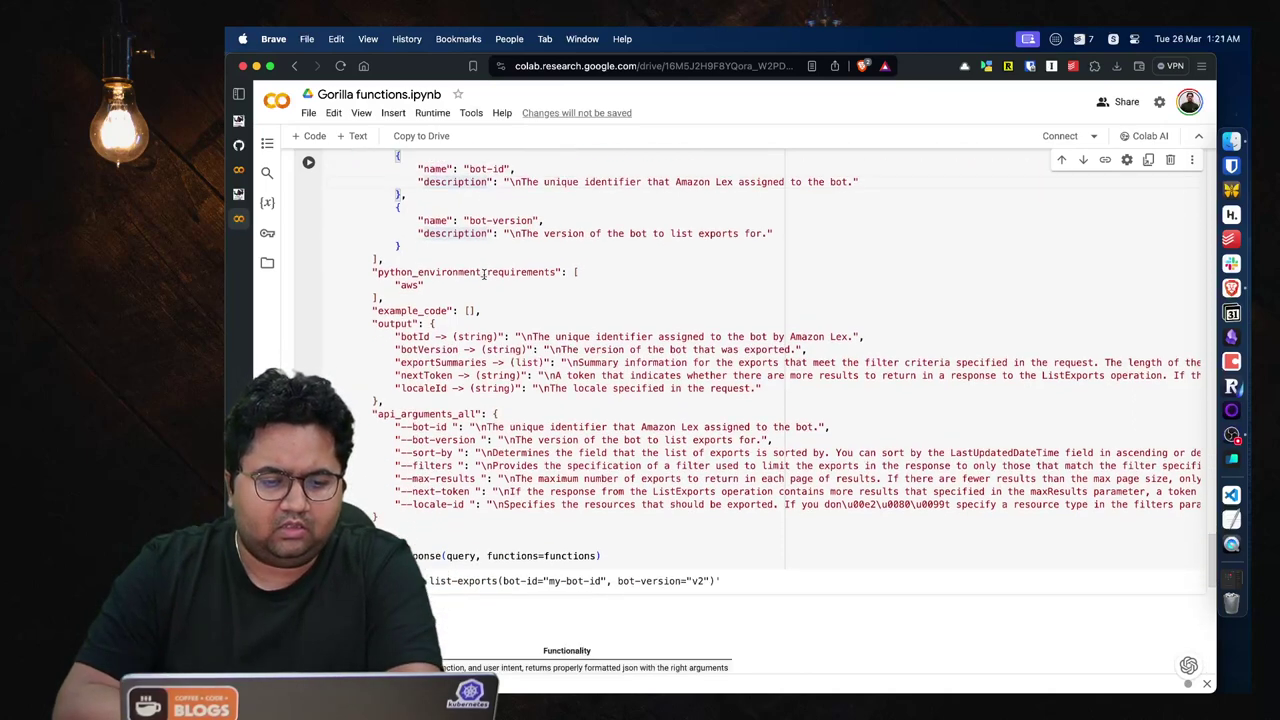
pyautogui.scroll(5, 484, 278)
pyautogui.scroll(2, 463, 280)
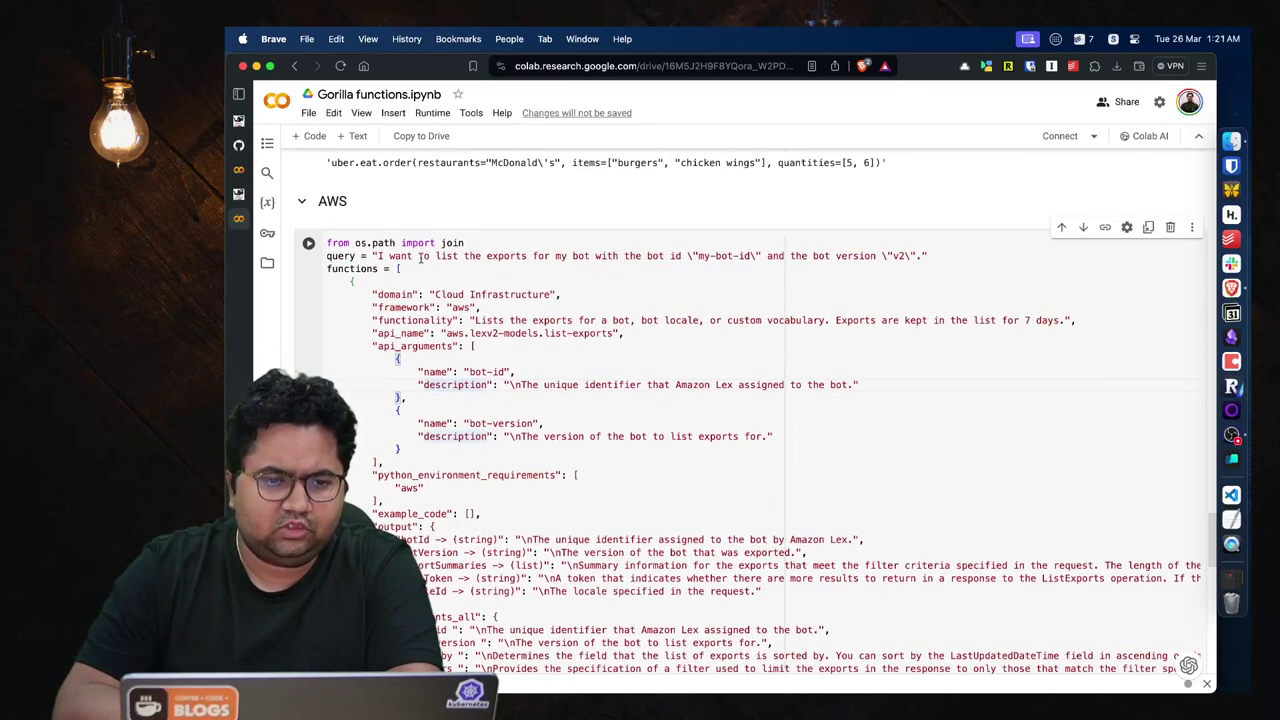
pyautogui.tripleClick(421, 257)
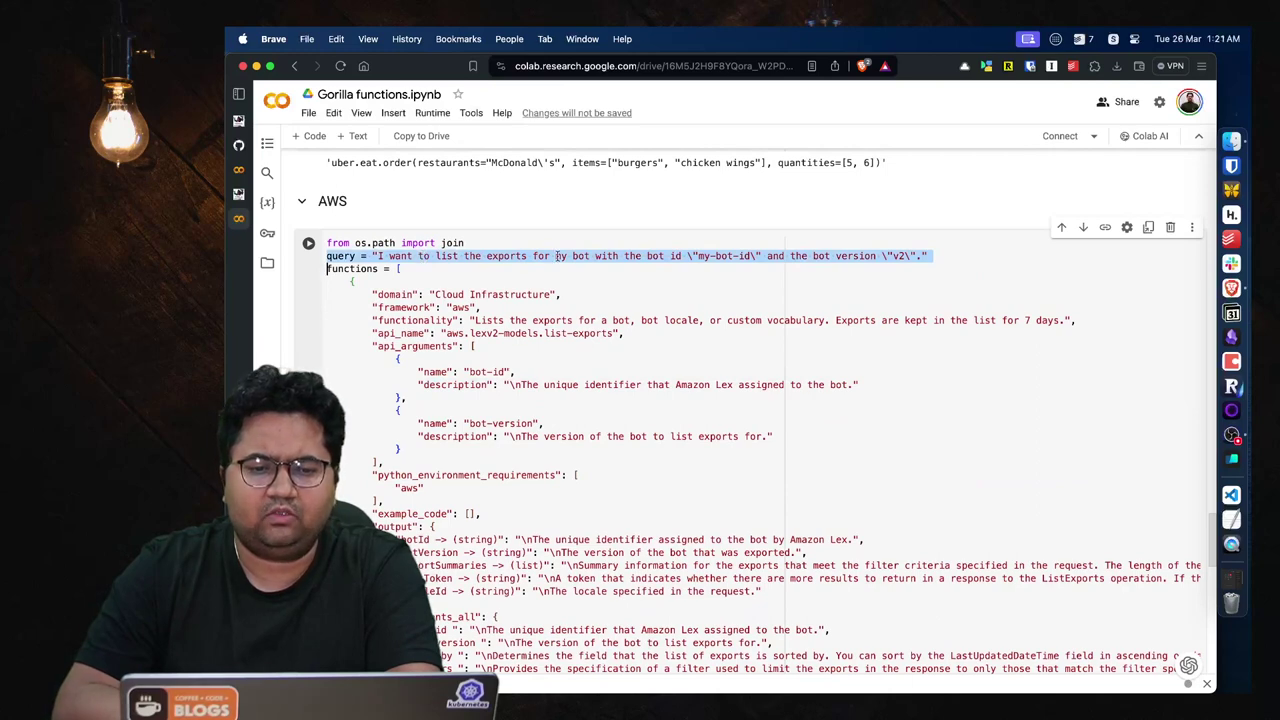
pyautogui.scroll(-6, 452, 451)
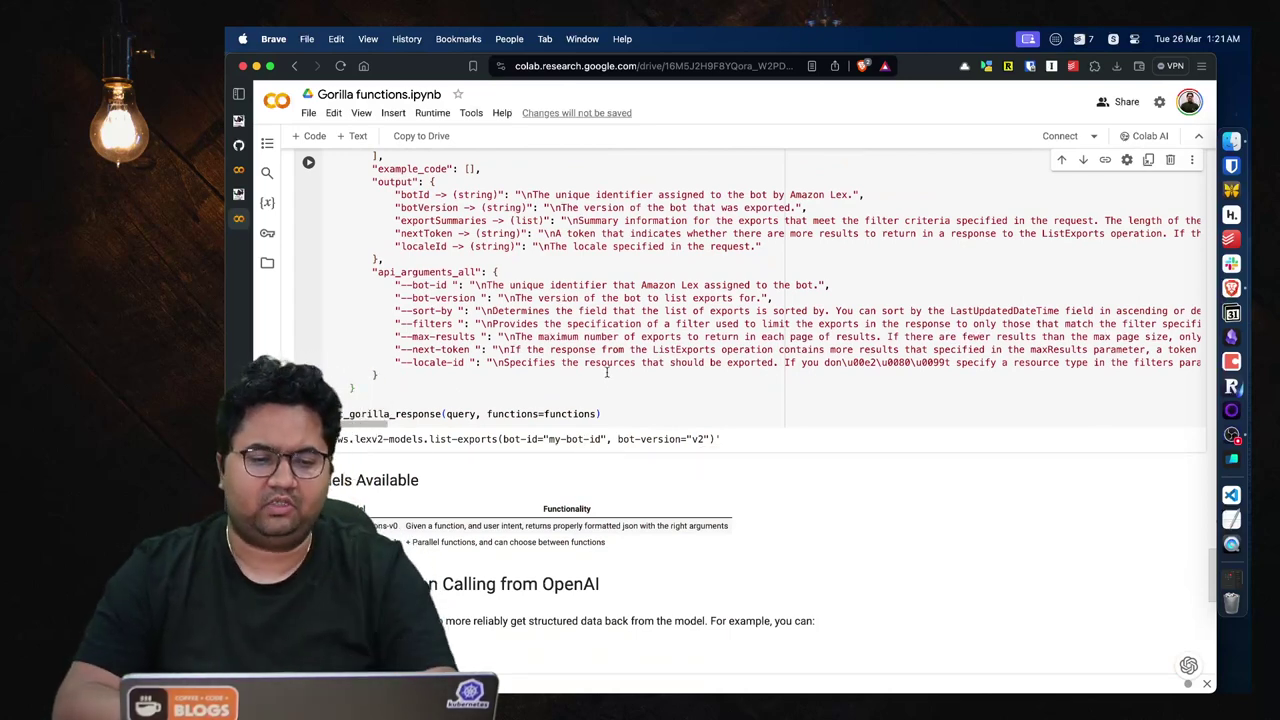
# Read the Models Available table and the More on Function Calling from OpenAI section, including its Use Cases and Workflow
pyautogui.scroll(-3, 590, 452)
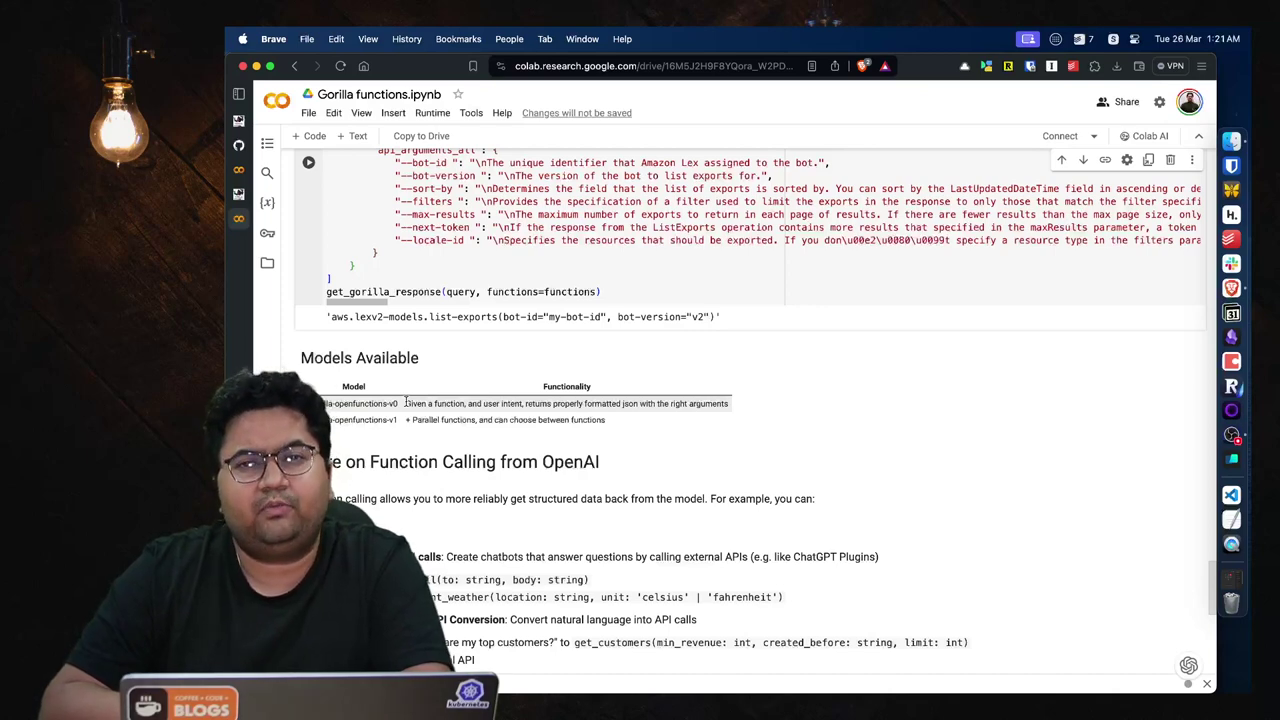
pyautogui.scroll(-5, 406, 400)
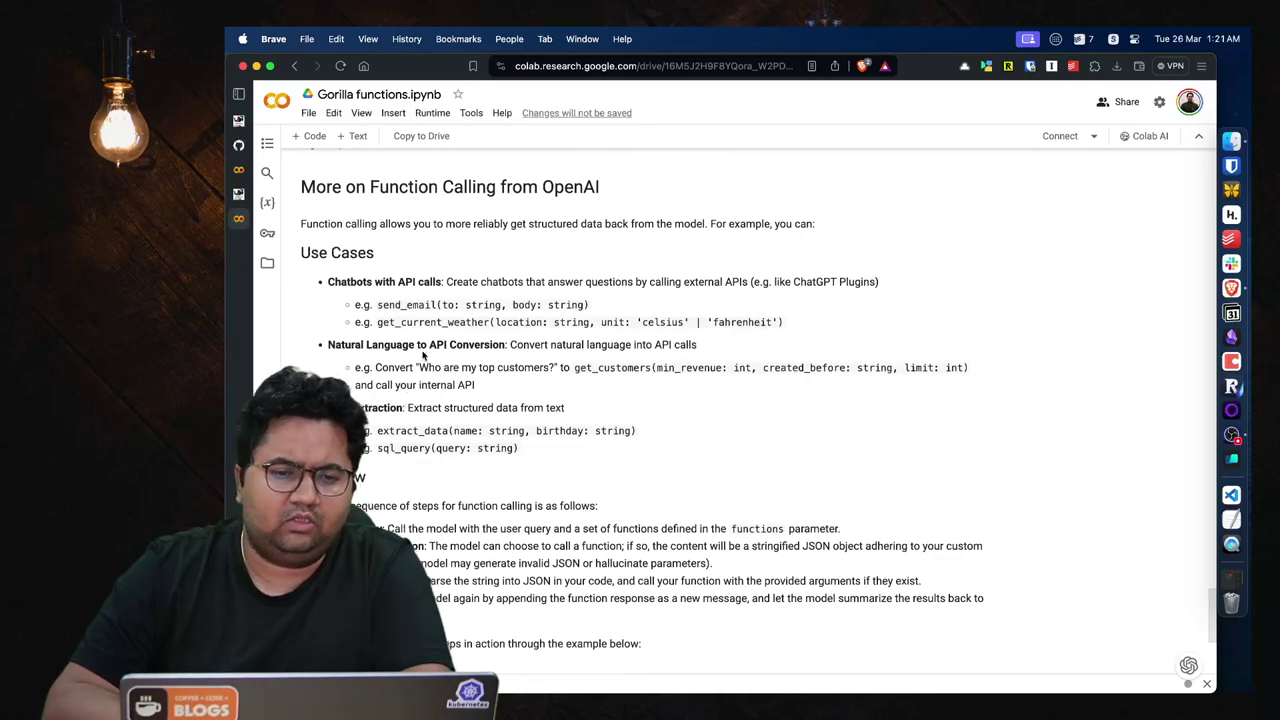
pyautogui.scroll(-2, 457, 228)
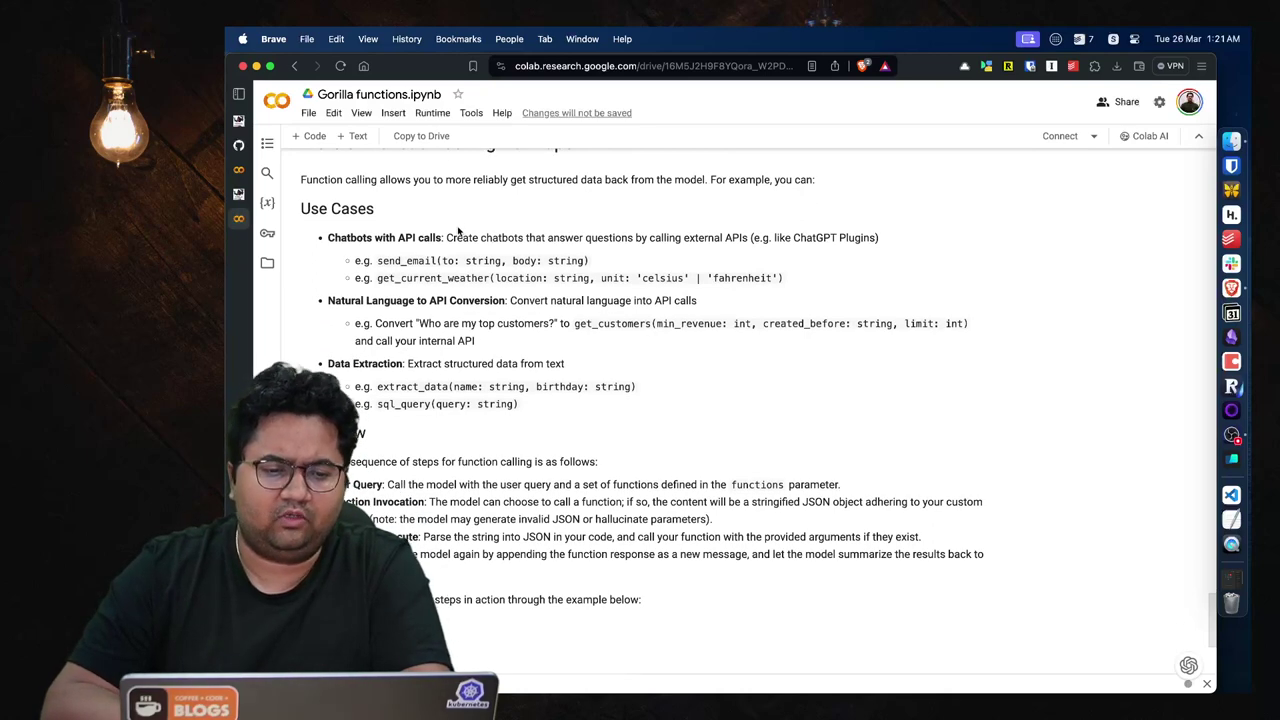
pyautogui.scroll(-2, 400, 535)
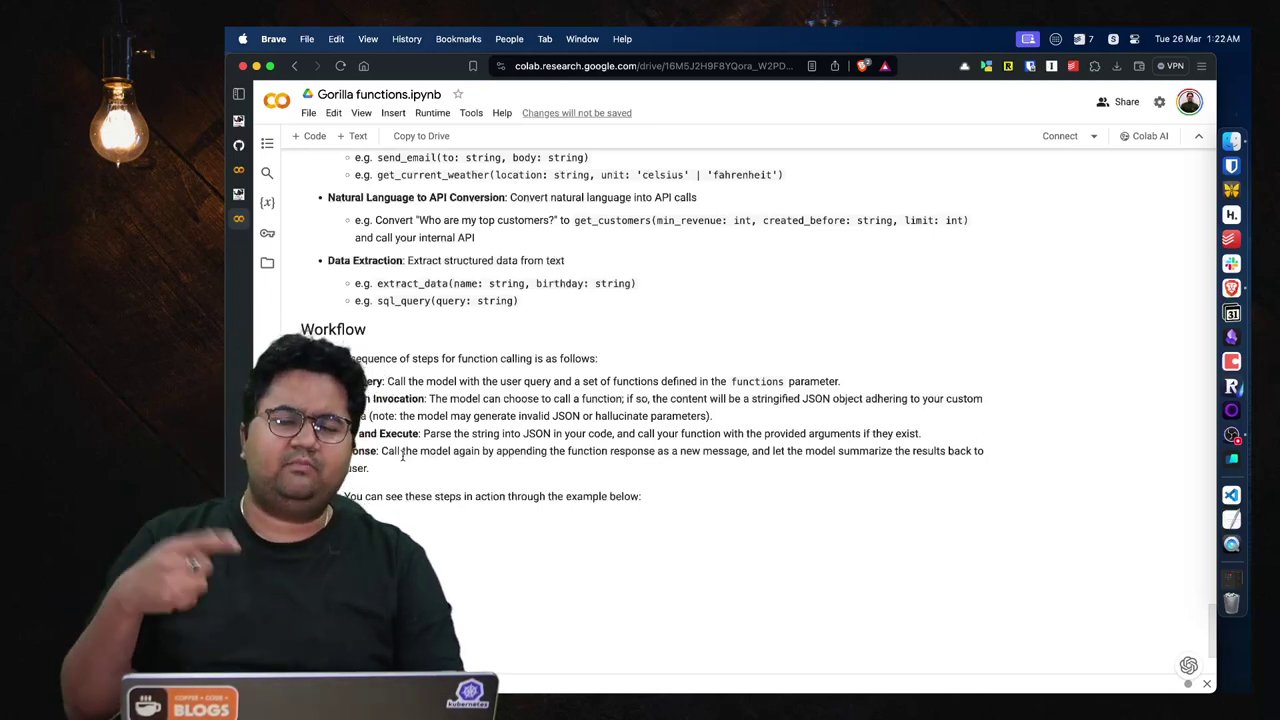
# Look up "devin" in a new browser tab and open Cognition's Introducing Devin, the first AI software engineer page
pyautogui.press('super+t')
pyautogui.write('devi')
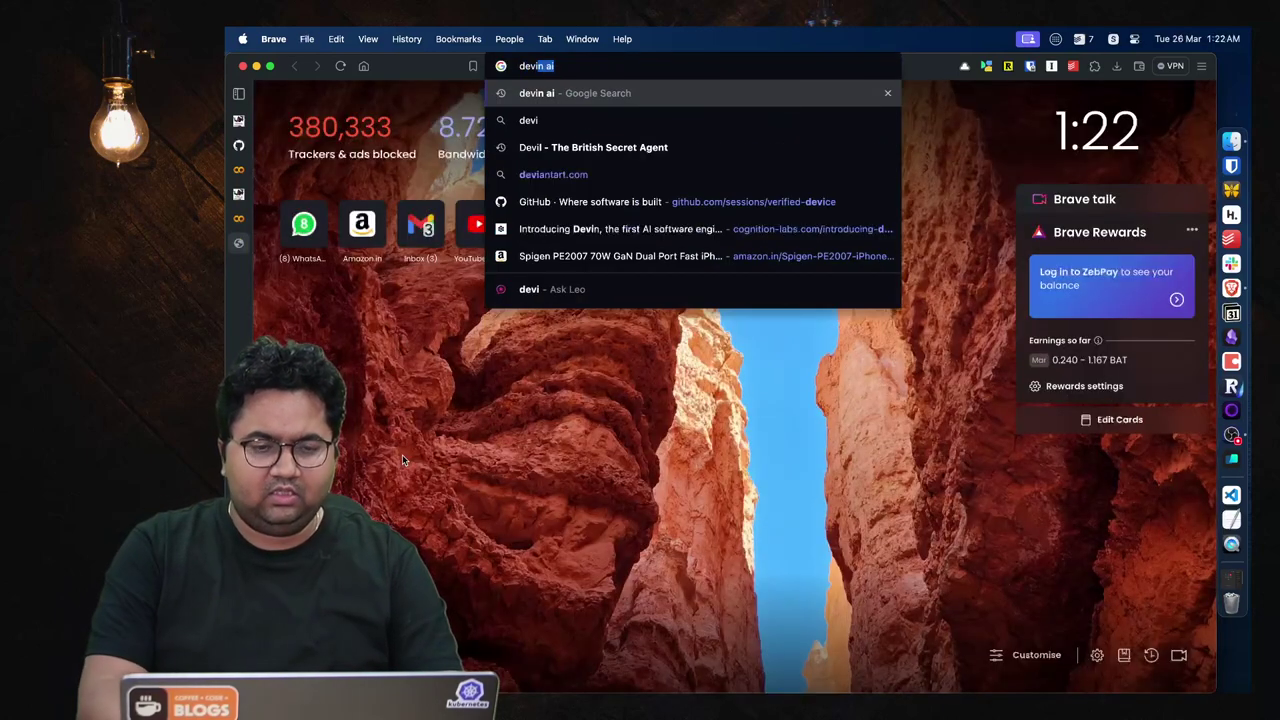
pyautogui.write('n')
pyautogui.press('Down')
pyautogui.press('Down')
pyautogui.press('Return')
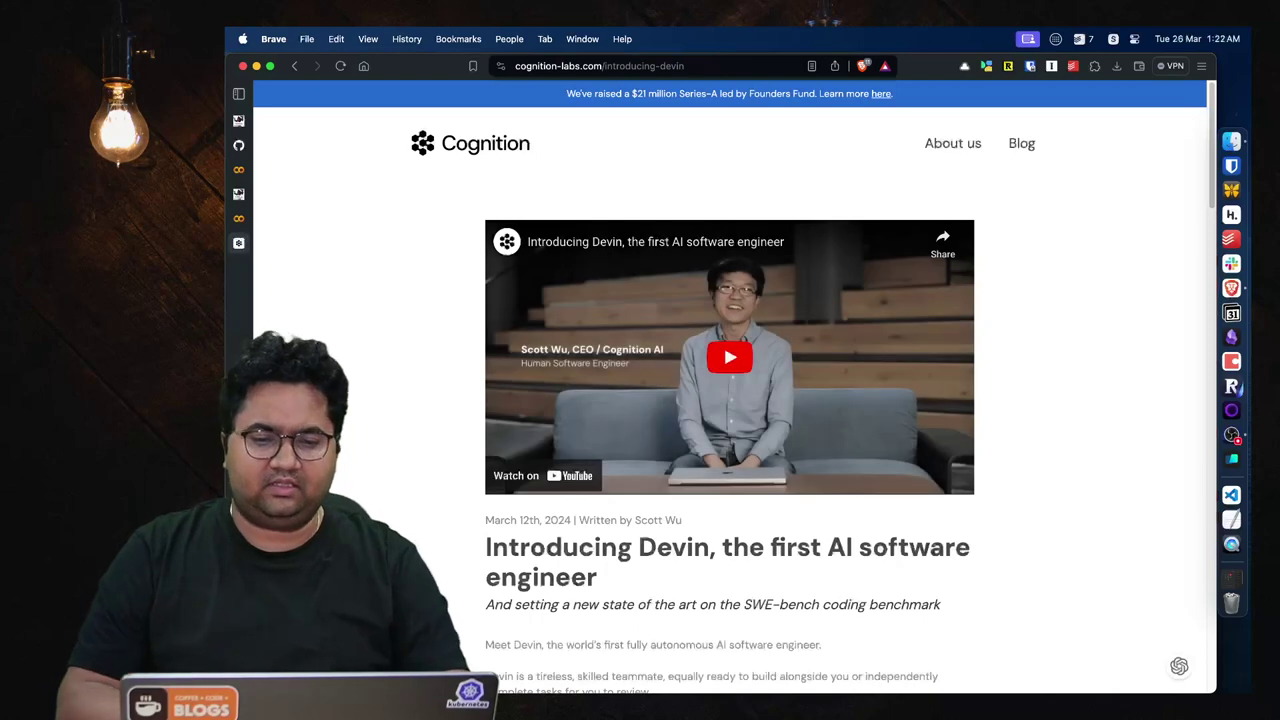
# Look through Devin's Capabilities and the sample demos on the Cognition page, then return towards the article's introduction
pyautogui.scroll(-10, 478, 466)
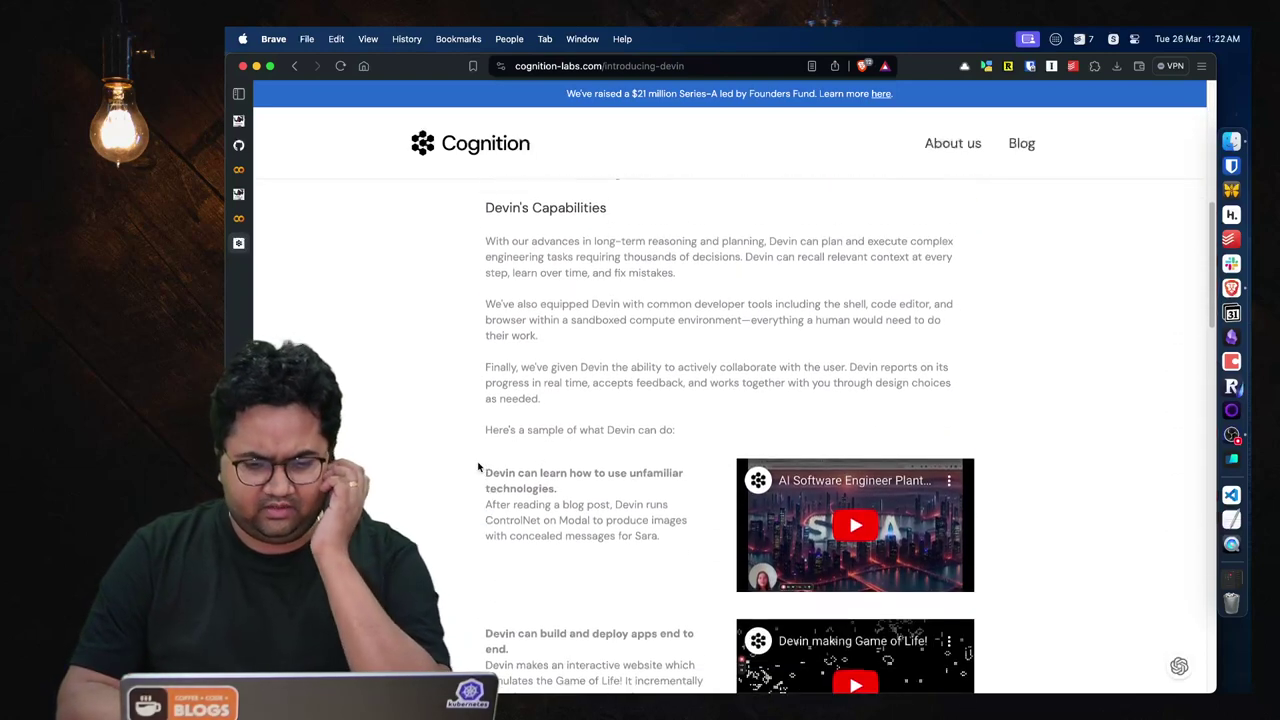
pyautogui.scroll(-3, 478, 466)
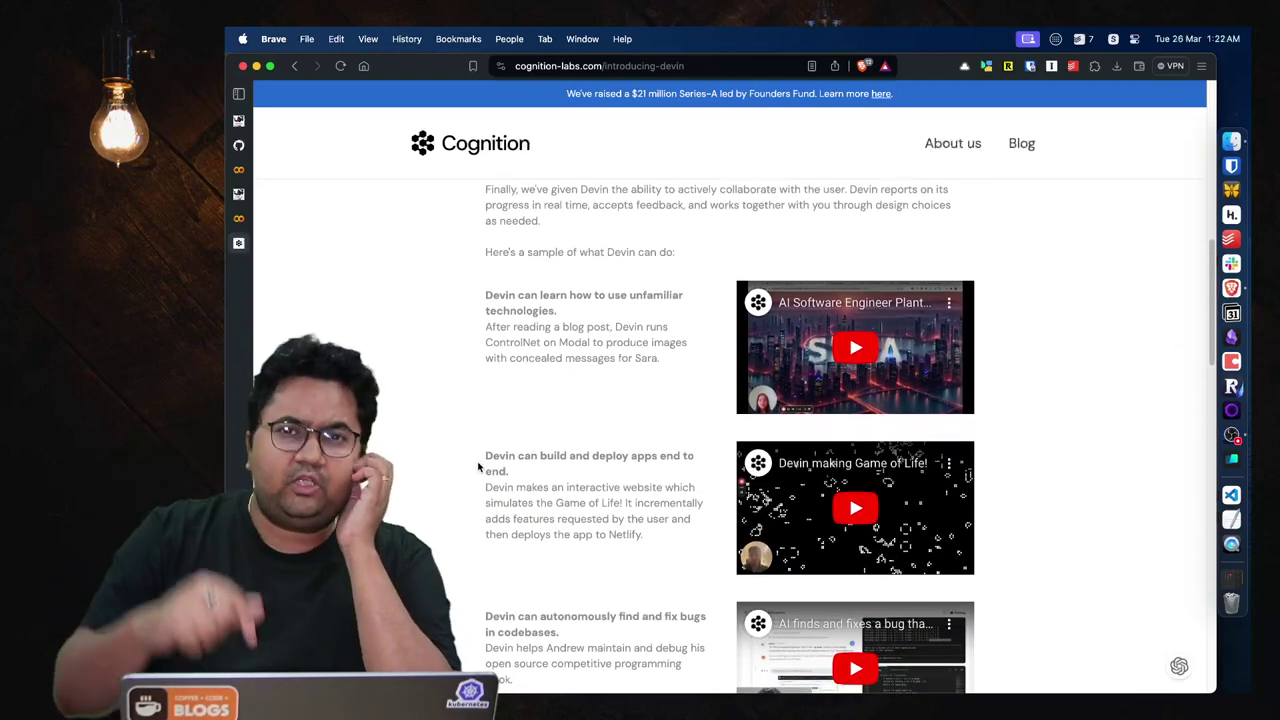
pyautogui.scroll(-3, 478, 466)
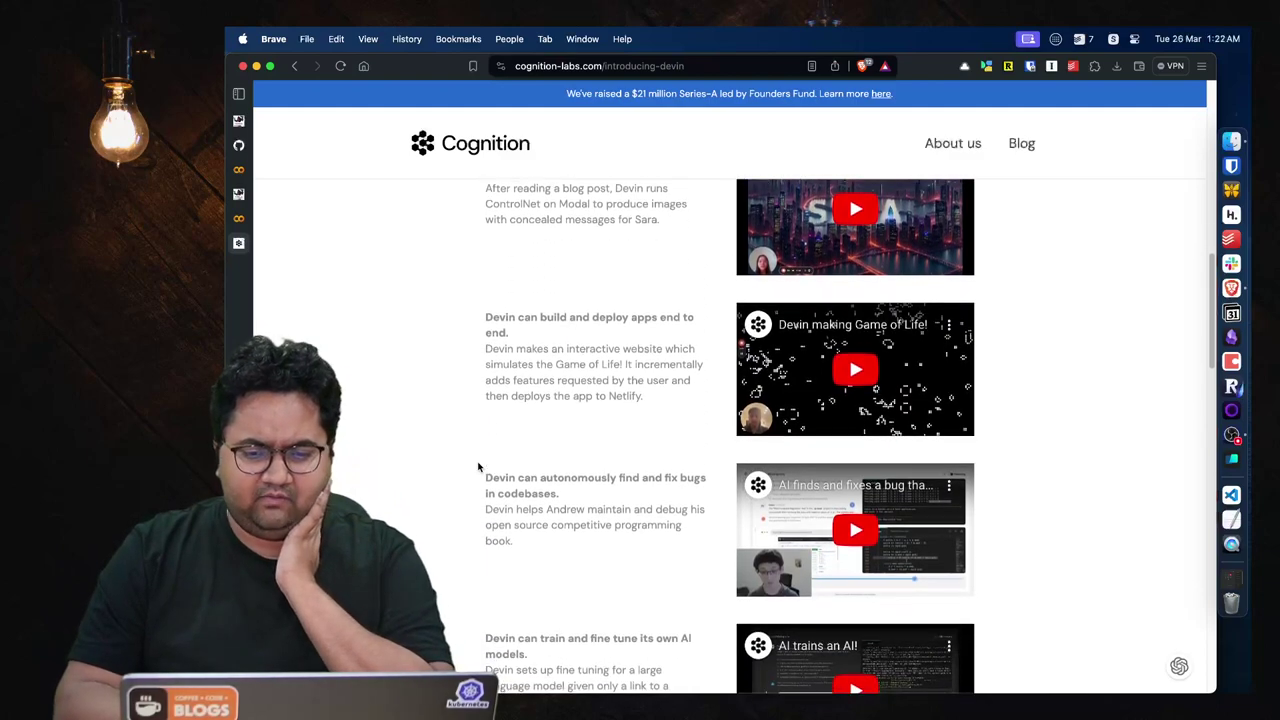
pyautogui.scroll(-2, 478, 466)
pyautogui.scroll(-5, 478, 466)
pyautogui.scroll(-1, 478, 466)
pyautogui.scroll(10, 470, 460)
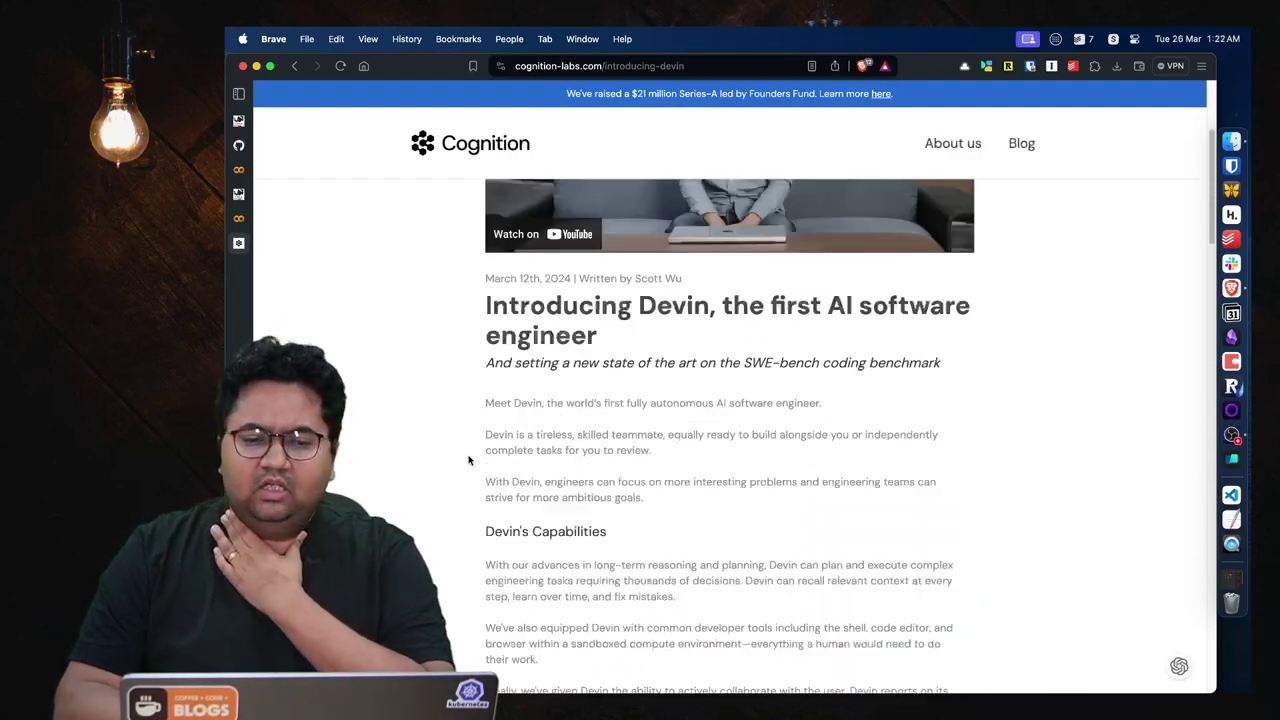
# Switch back to the Gorilla project website and return to the beginning of its home page
pyautogui.click(243, 218)
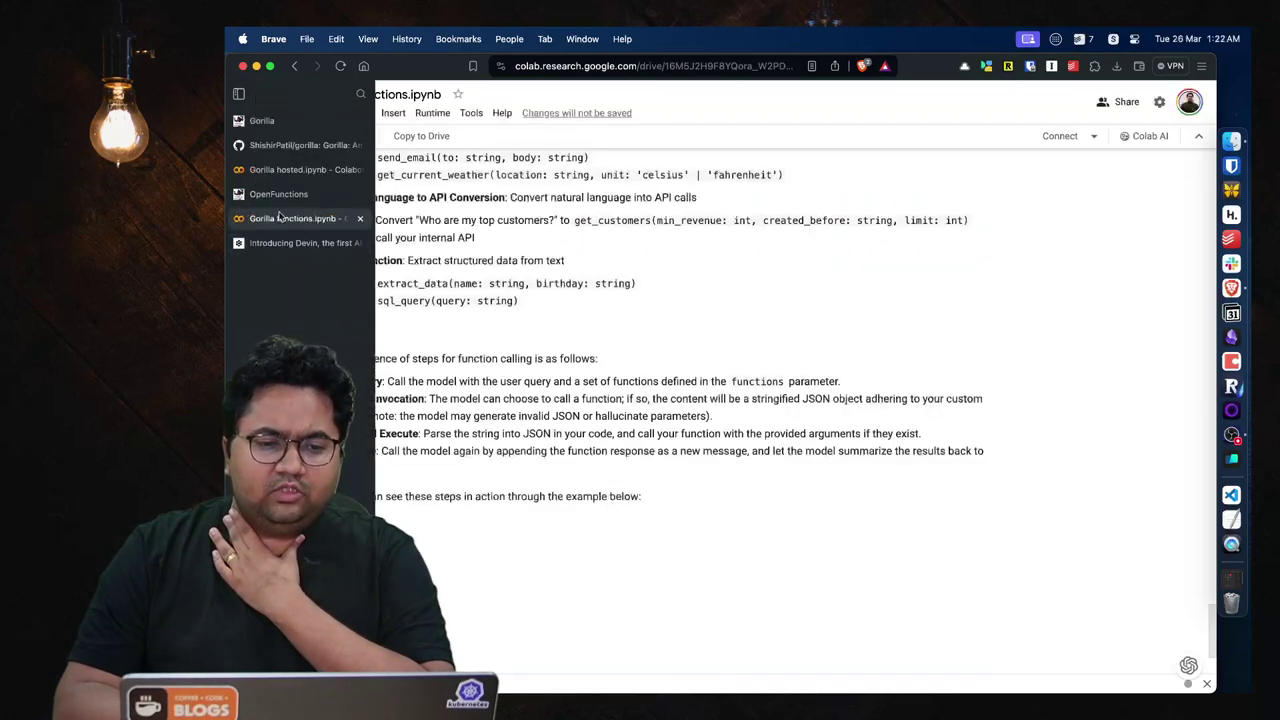
pyautogui.click(265, 120)
pyautogui.scroll(6, 443, 220)
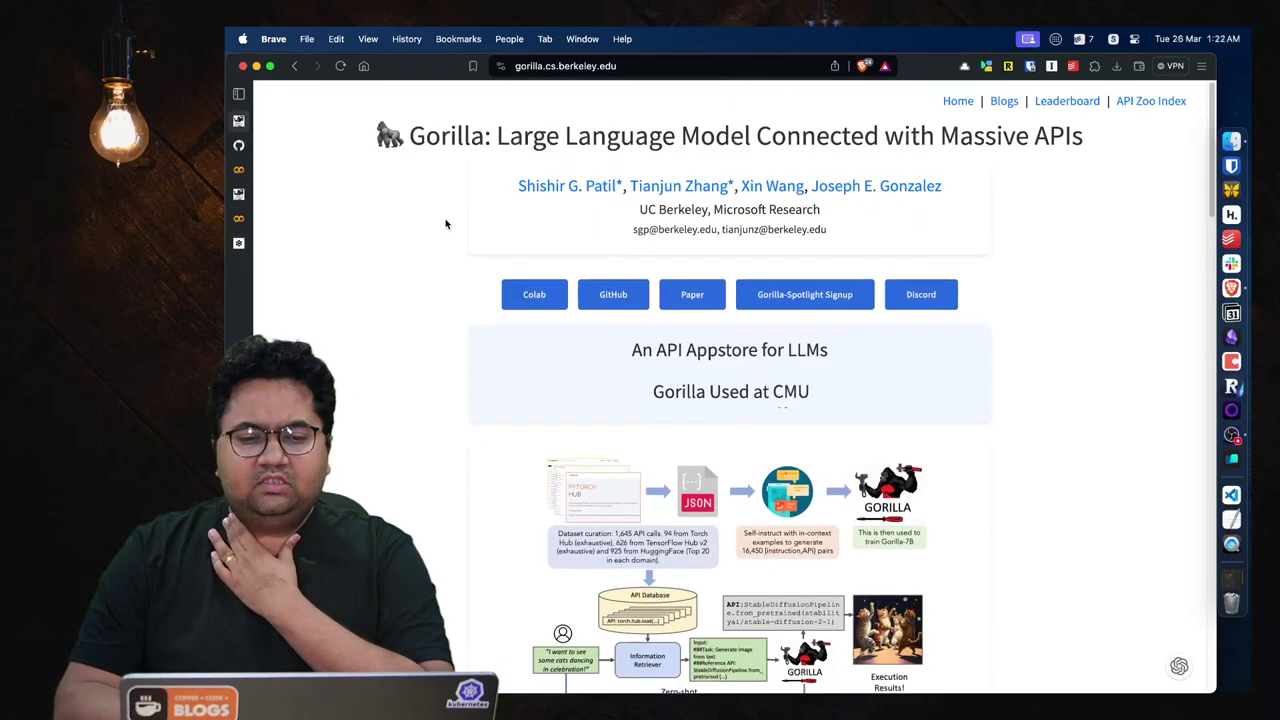